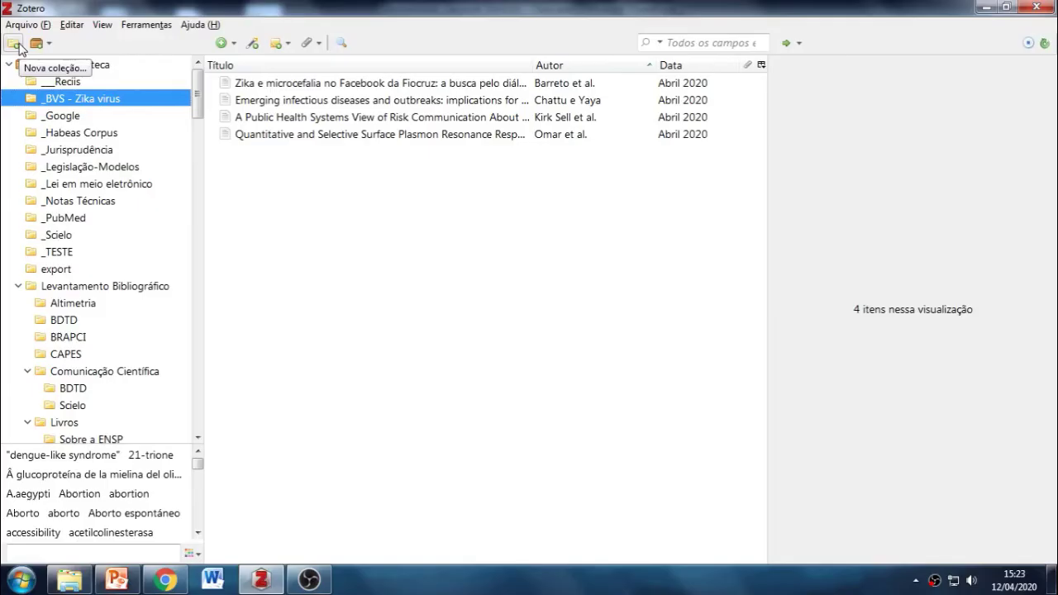
Create a new collection named "_Artigos Novos" in the library.
{"action": "left_click", "coordinate": [50, 124]}
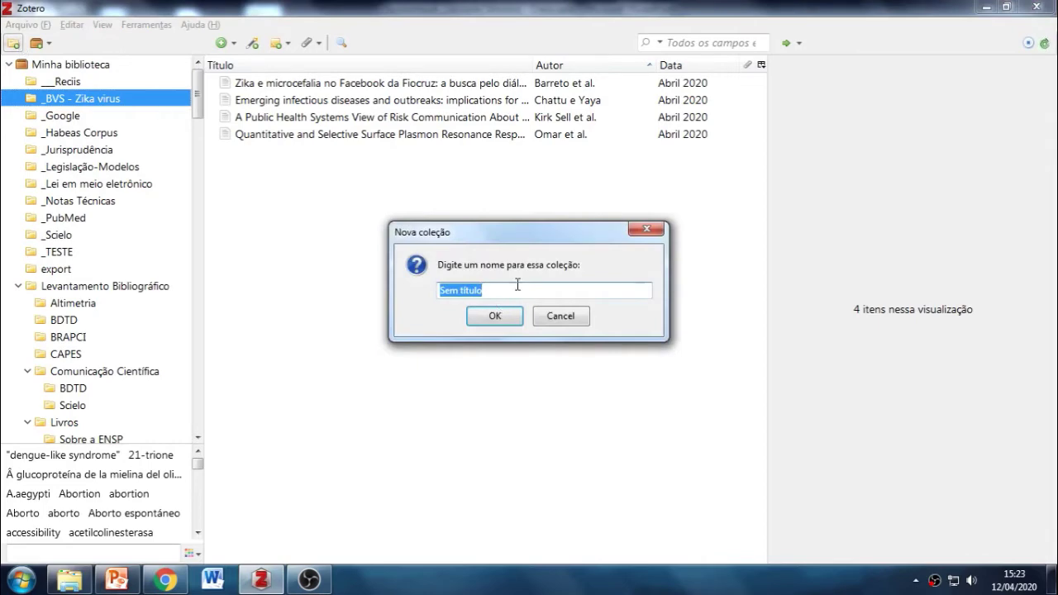
{"action": "type", "text": "_Artigo"}
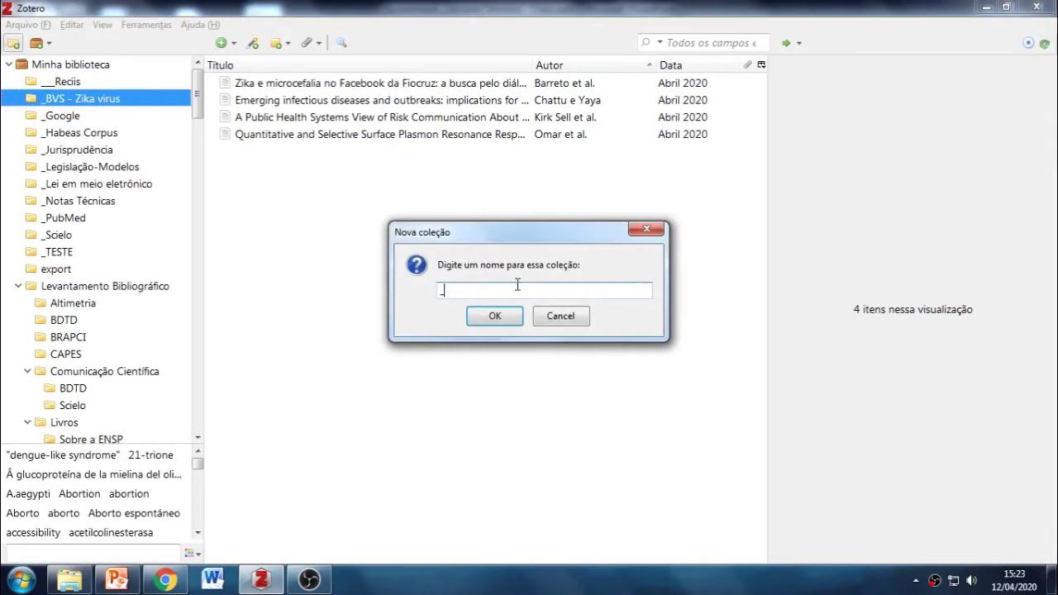
{"action": "type", "text": "s Novos"}
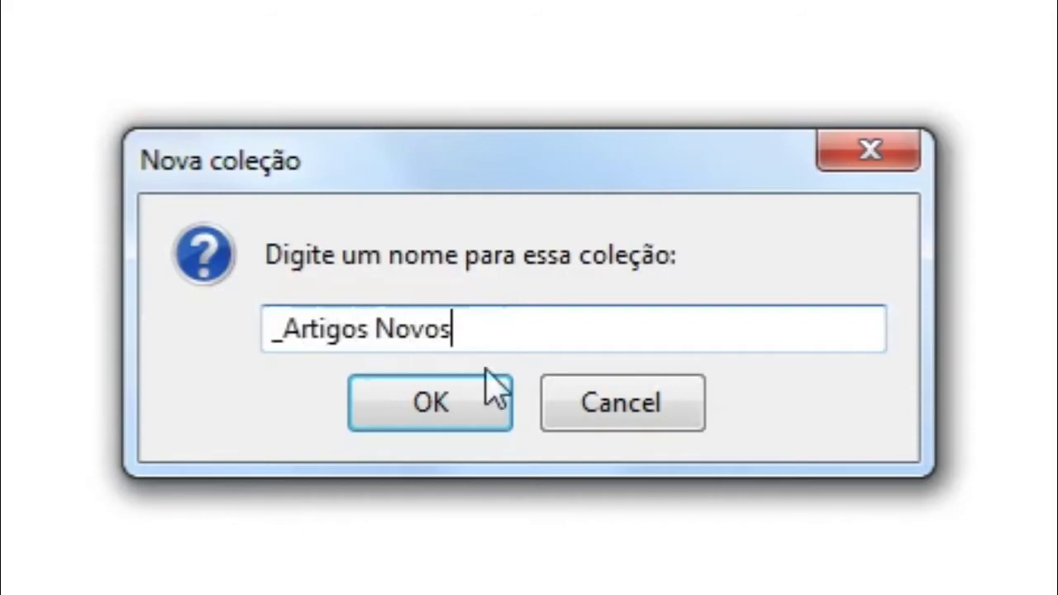
{"action": "left_click", "coordinate": [467, 405]}
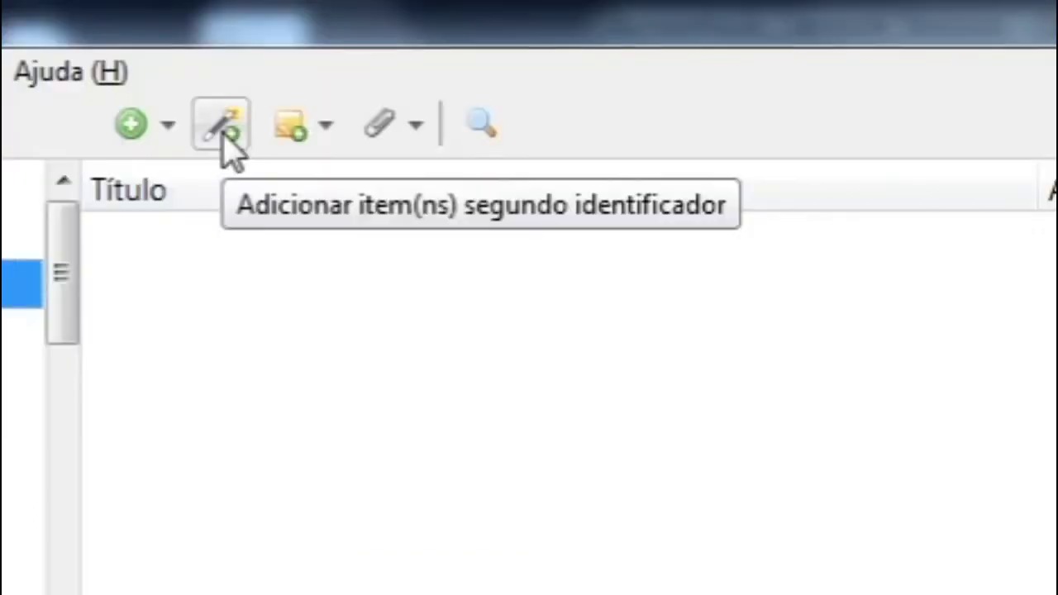
{"action": "left_click", "coordinate": [223, 133]}
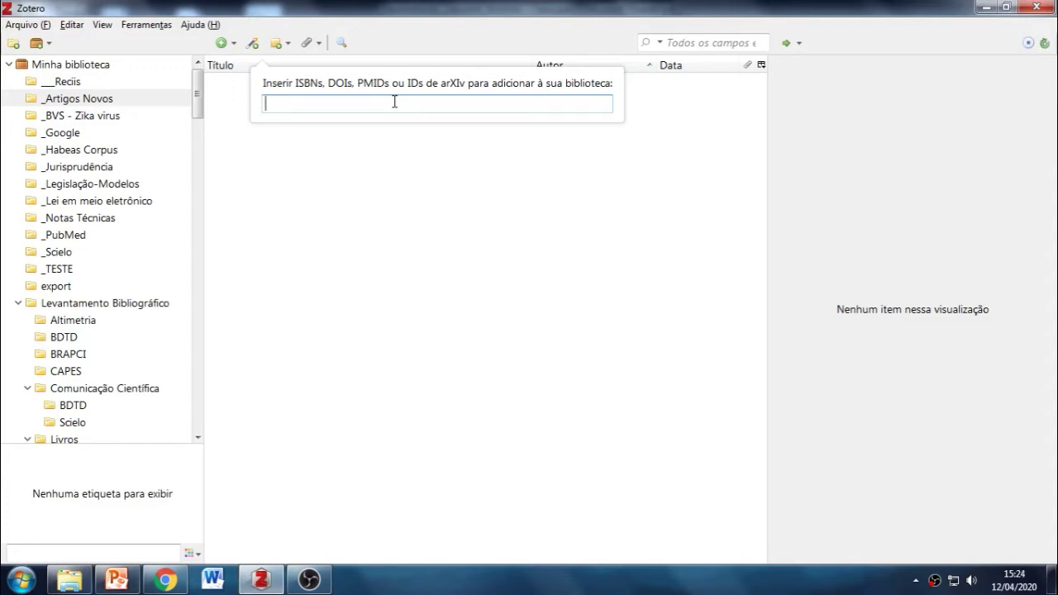
{"action": "type", "text": "85"}
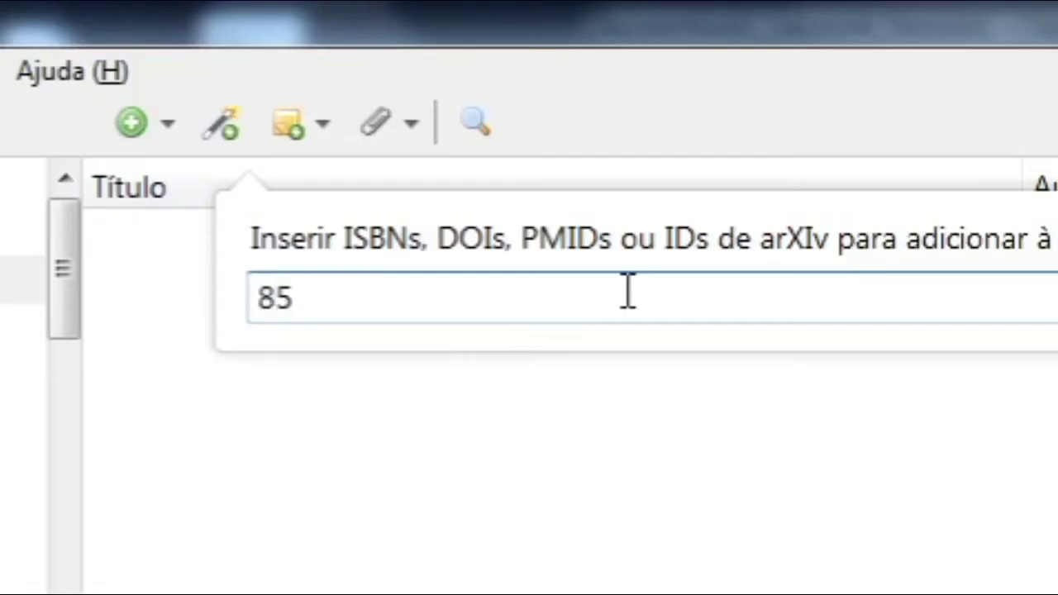
{"action": "type", "text": "895"}
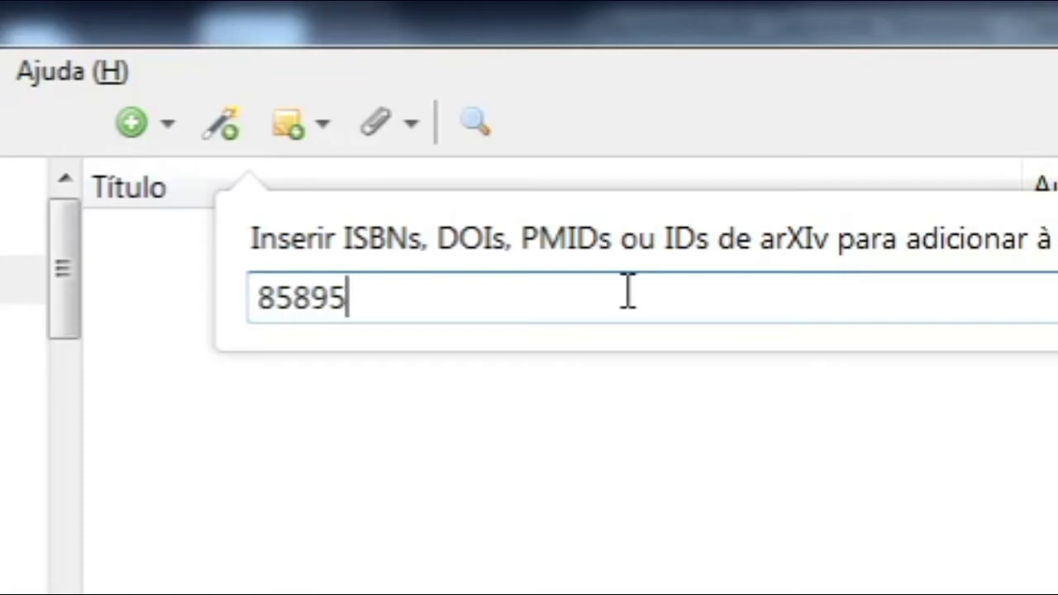
{"action": "type", "text": "59017"}
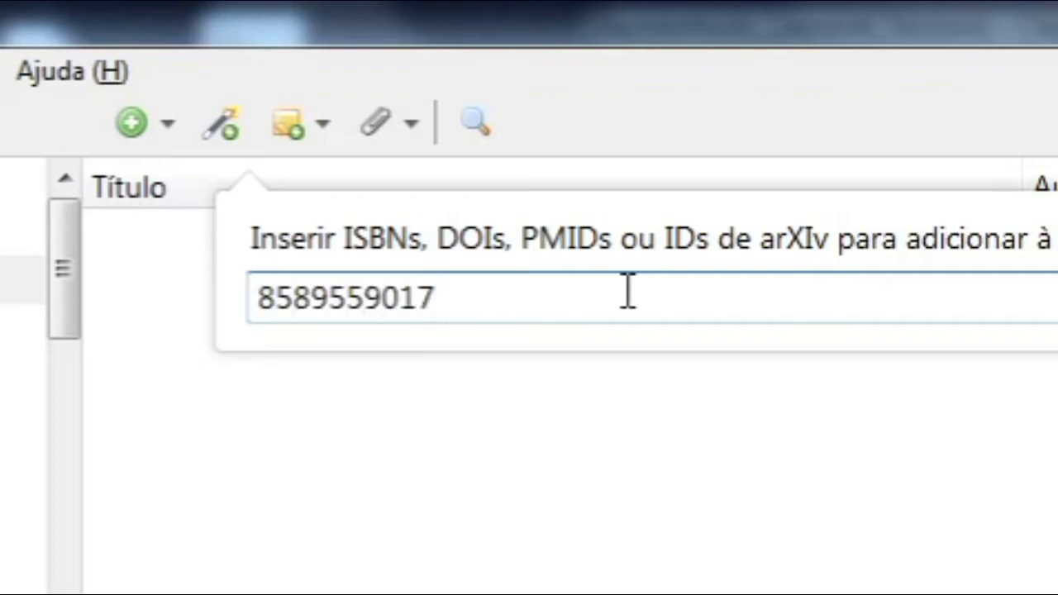
{"action": "key", "text": "Return"}
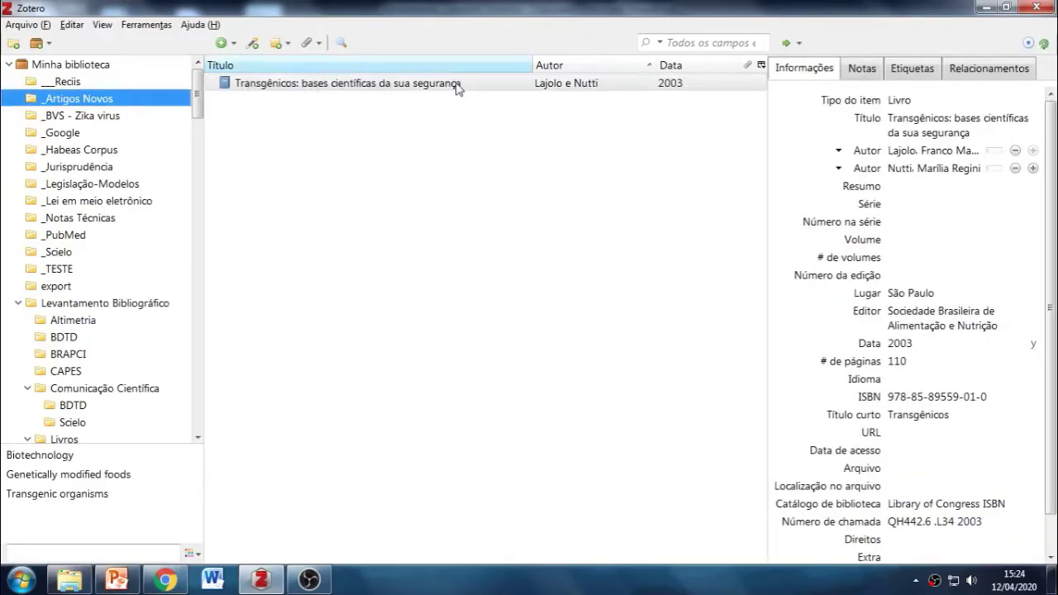
{"action": "left_click", "coordinate": [394, 86]}
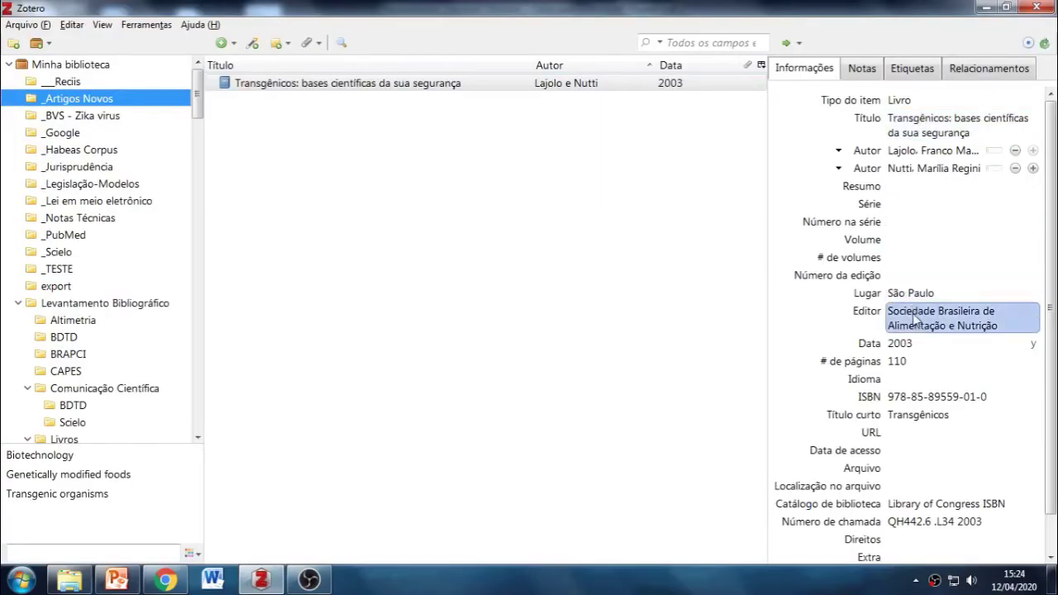
{"action": "left_click", "coordinate": [731, 84]}
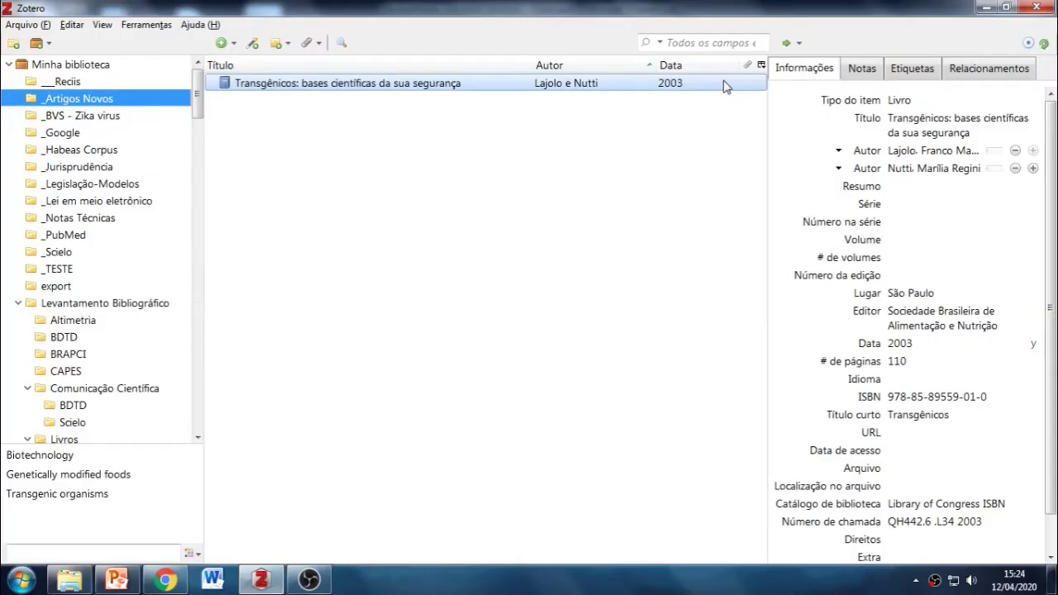
{"action": "left_click", "coordinate": [251, 44]}
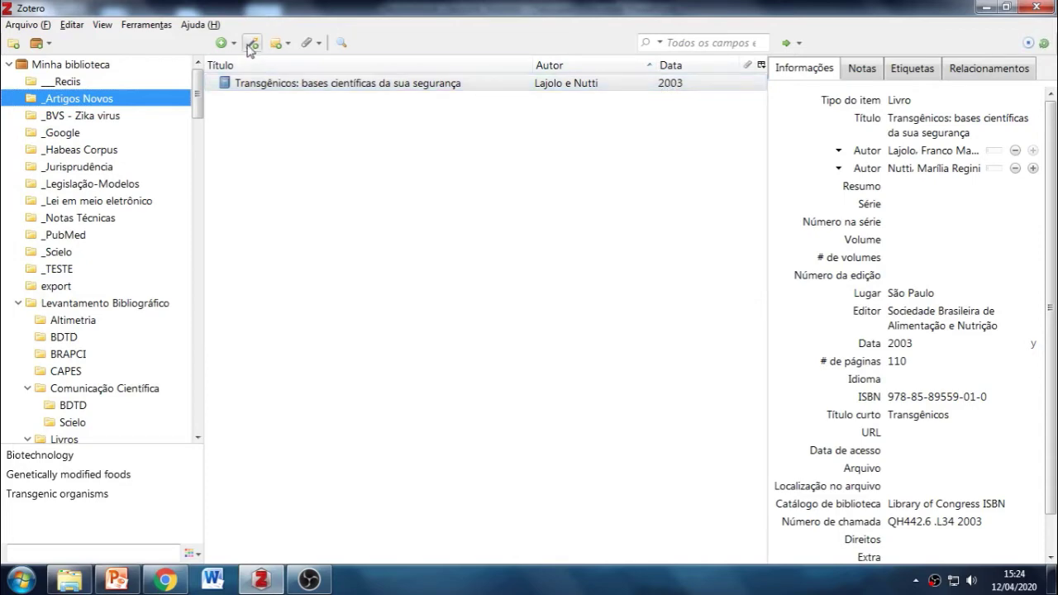
{"action": "left_click", "coordinate": [252, 48]}
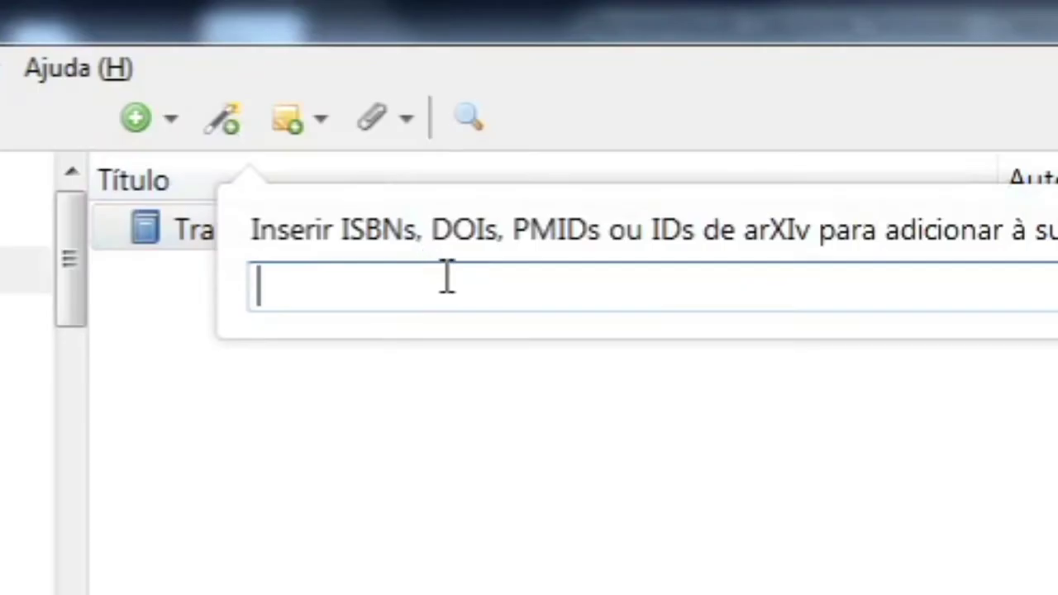
{"action": "type", "text": "8"}
{"action": "key", "text": "BackSpace"}
{"action": "type", "text": "978"}
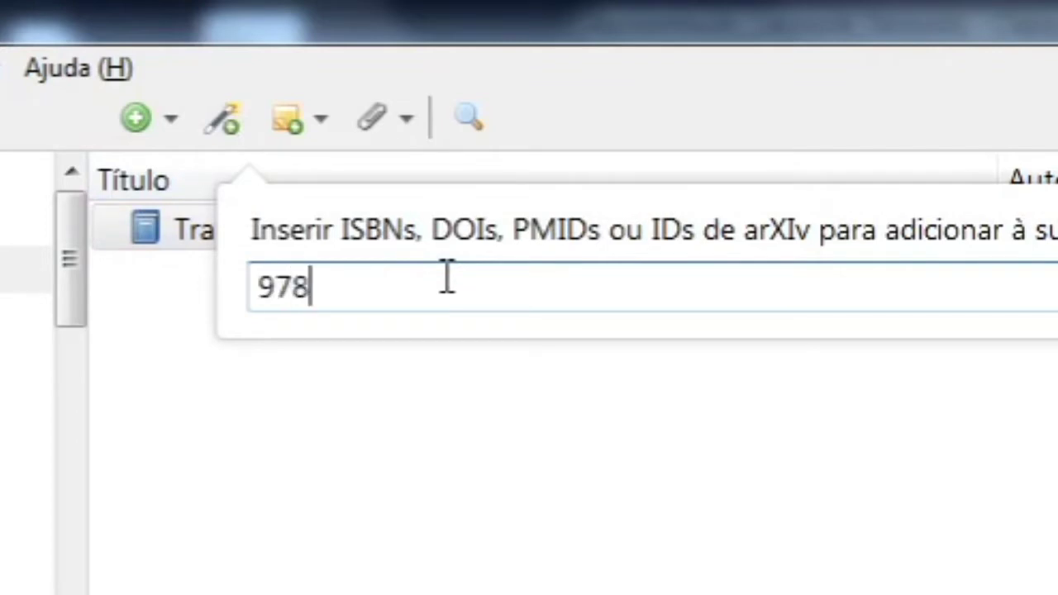
{"action": "type", "text": "85"}
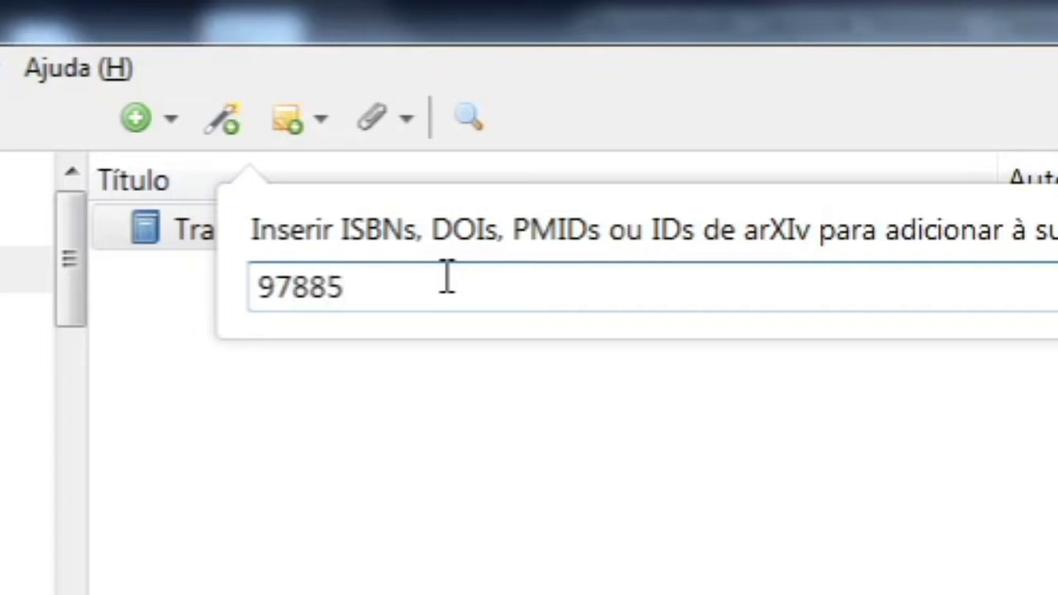
{"action": "type", "text": "7541"}
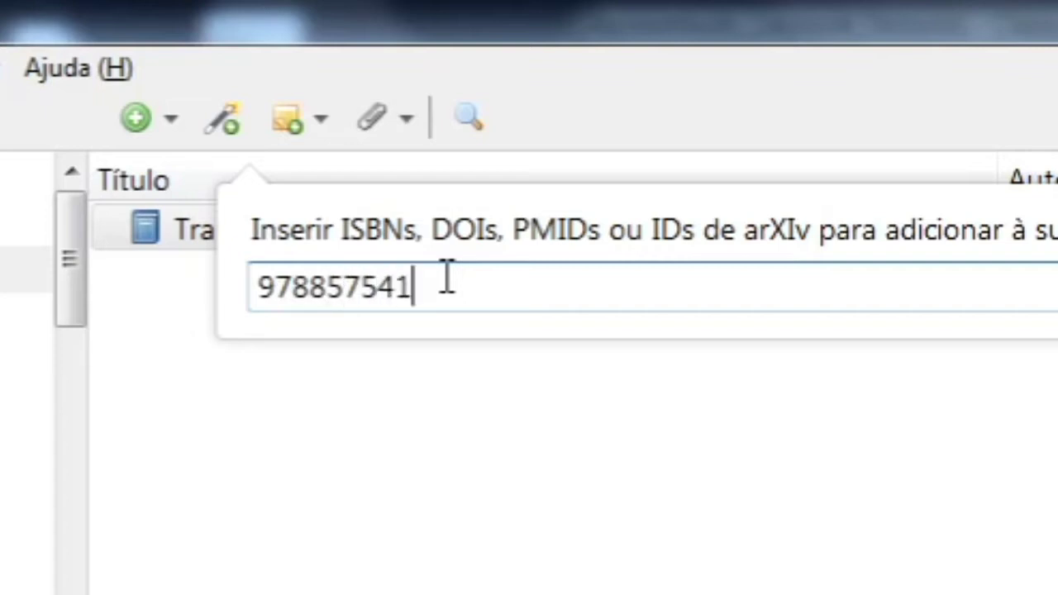
{"action": "type", "text": "2176"}
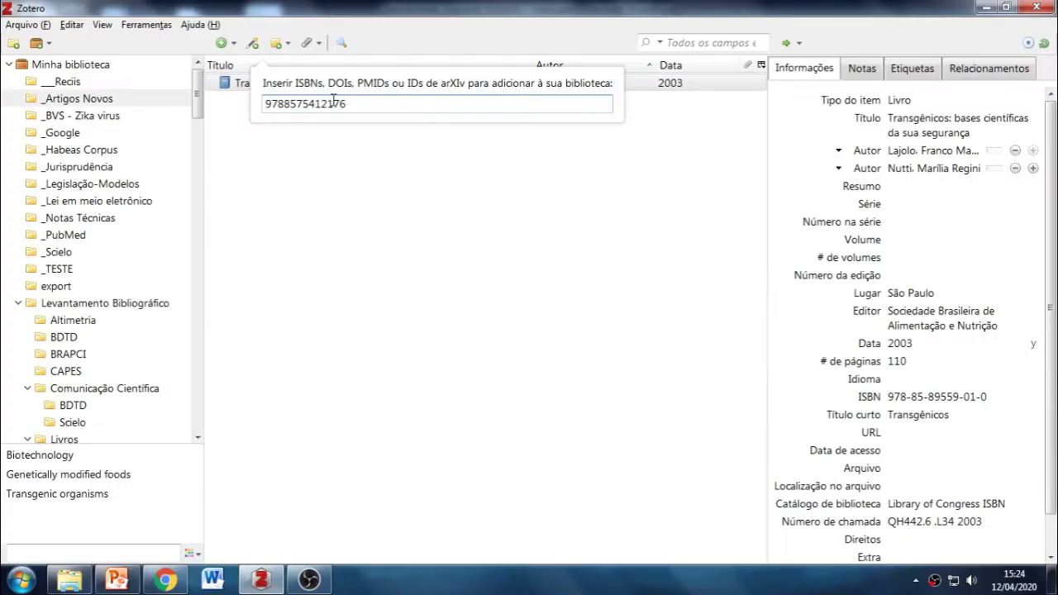
{"action": "key", "text": "Return"}
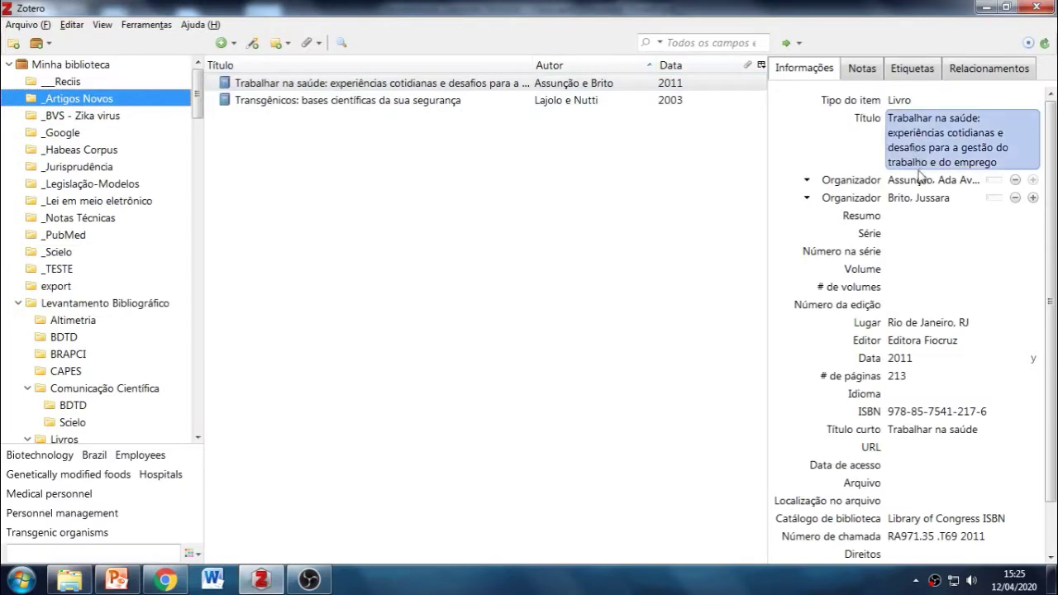
{"action": "left_click", "coordinate": [929, 199]}
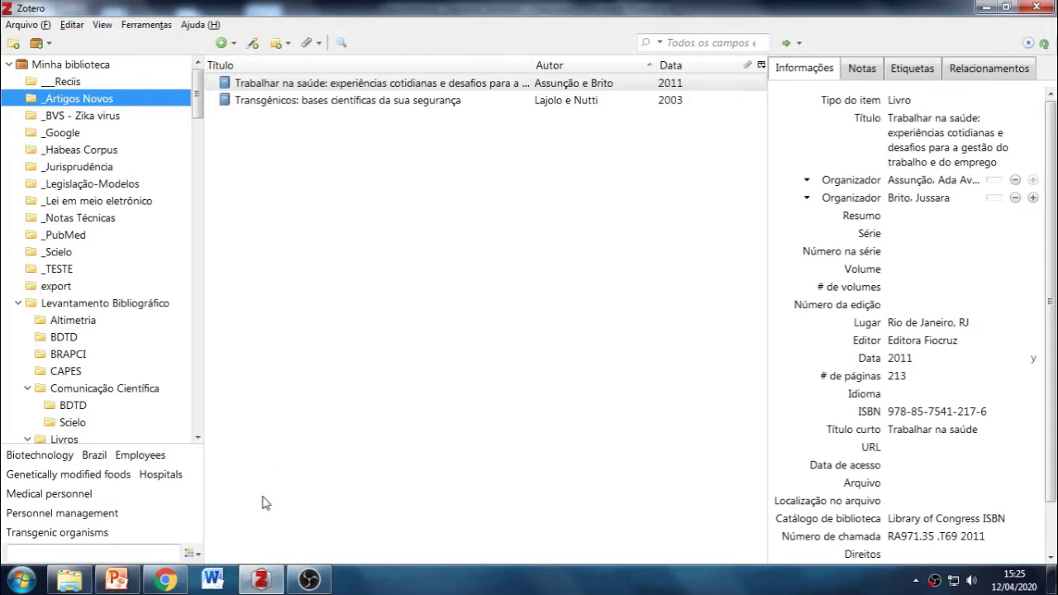
Switch to Chrome and copy the DOI of "How does Zika virus cause microcephaly?" from the PubMed results.
{"action": "mouse_move", "coordinate": [176, 584]}
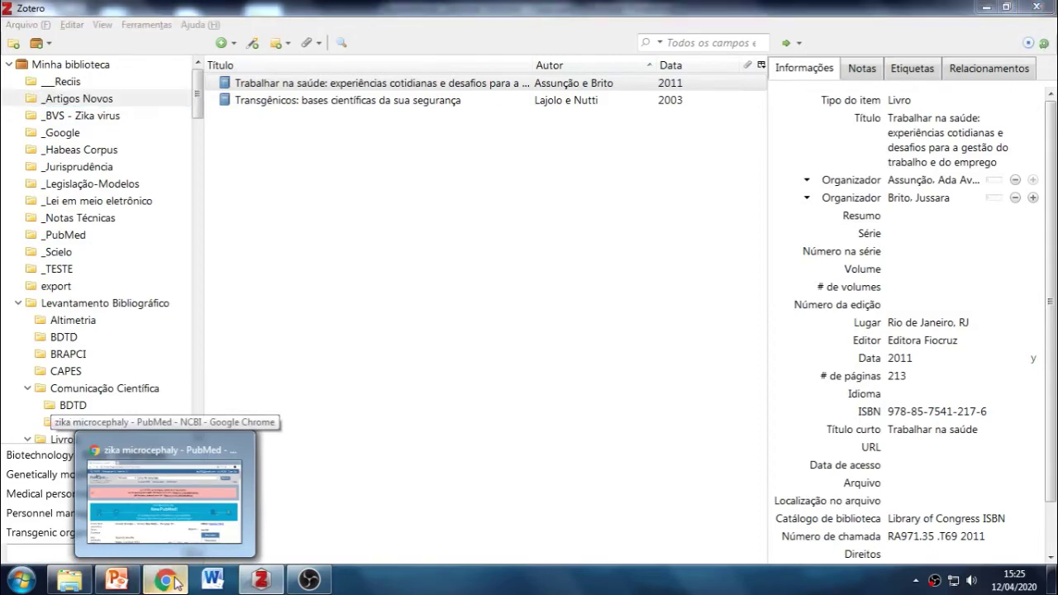
{"action": "left_click", "coordinate": [176, 583]}
{"action": "scroll", "coordinate": [565, 447], "scroll_direction": "down", "scroll_amount": 6}
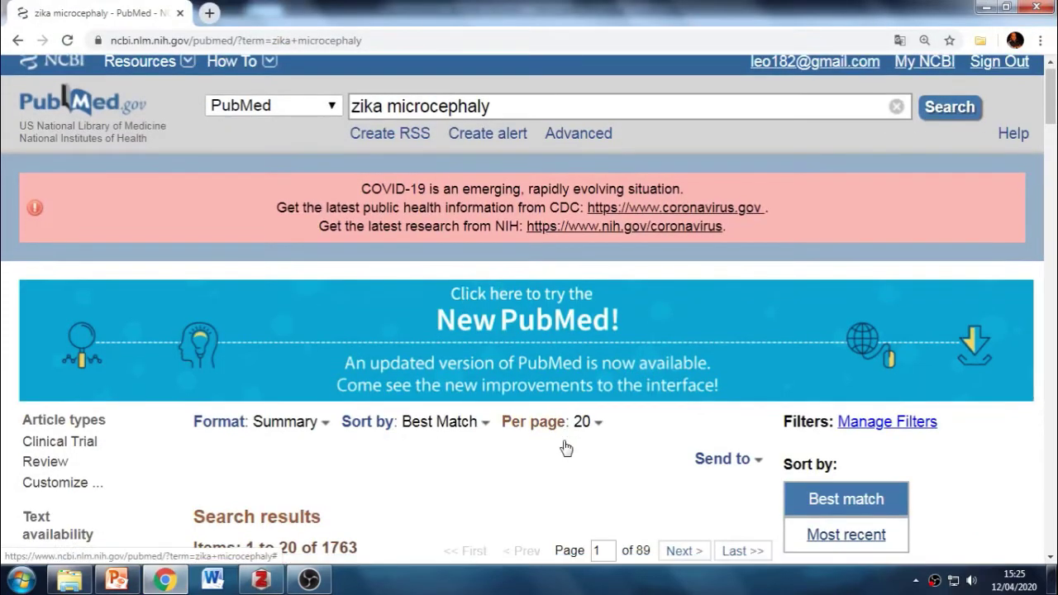
{"action": "scroll", "coordinate": [567, 409], "scroll_direction": "down", "scroll_amount": 6}
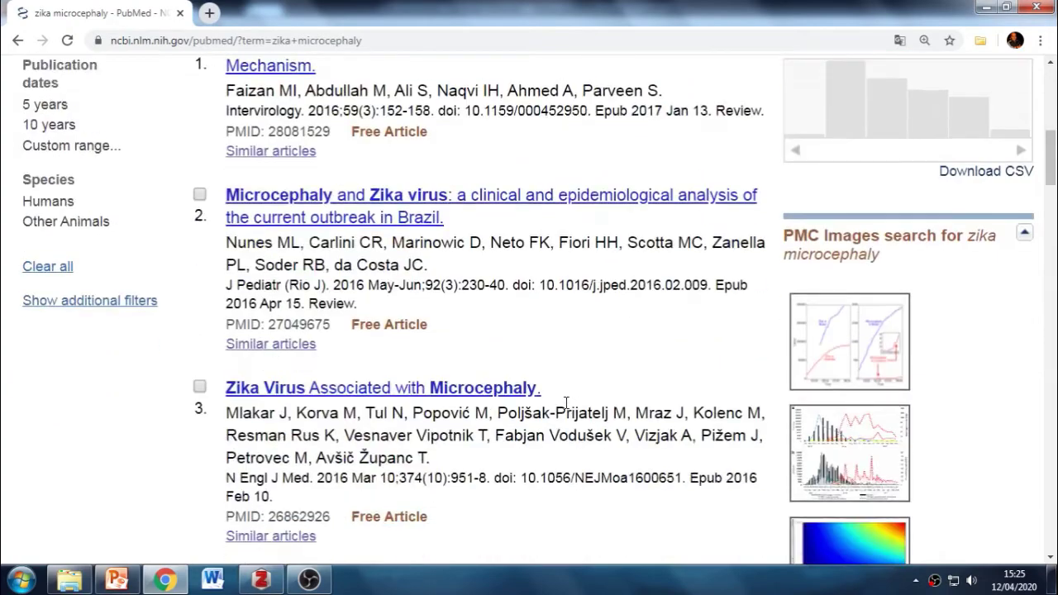
{"action": "scroll", "coordinate": [565, 403], "scroll_direction": "down", "scroll_amount": 1}
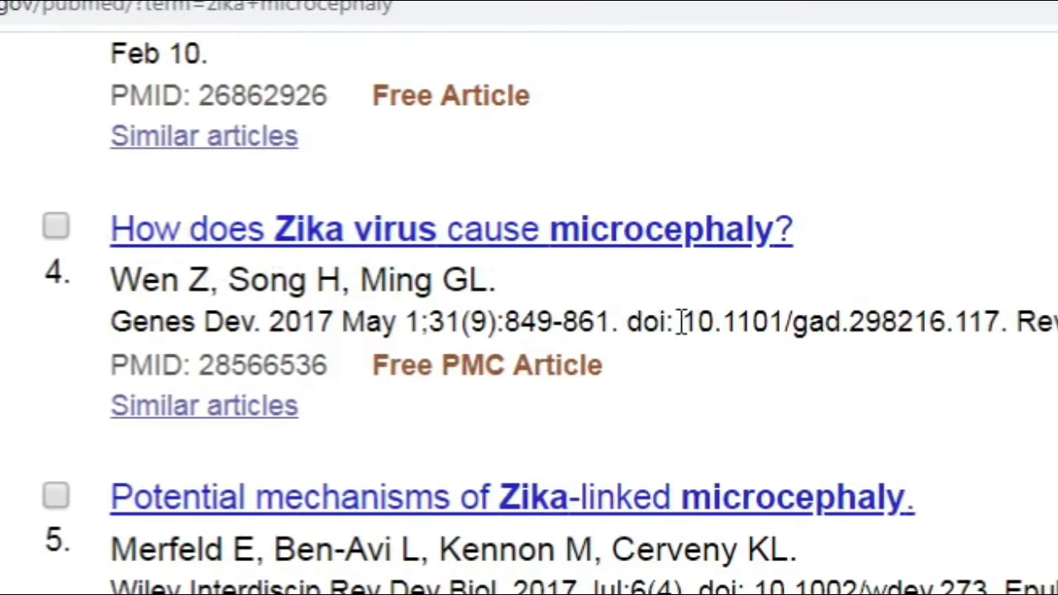
{"action": "left_click_drag", "start_coordinate": [686, 322], "coordinate": [997, 334]}
{"action": "key", "text": "ctrl+c"}
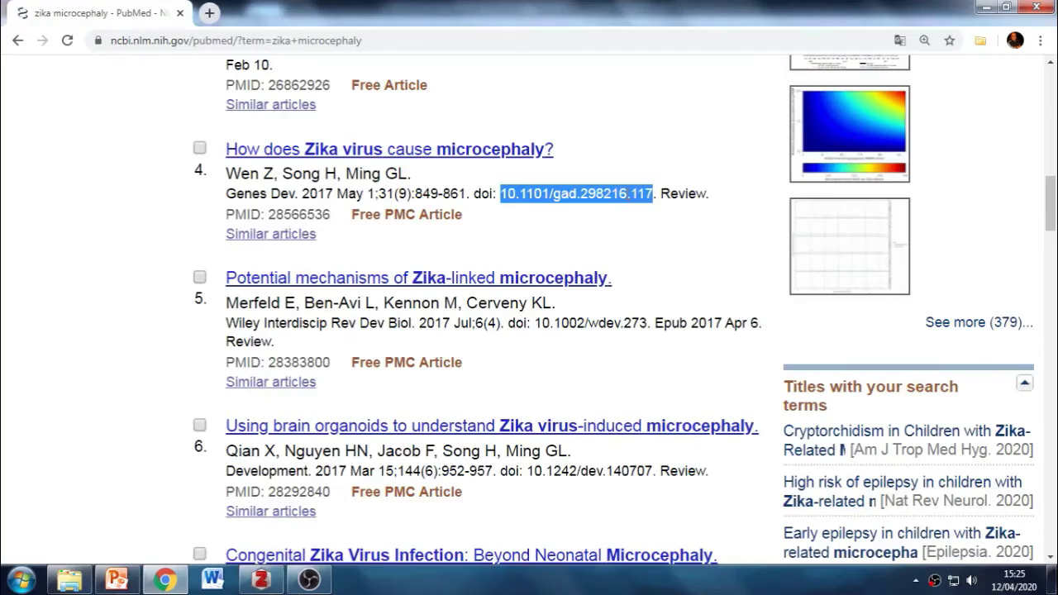
{"action": "right_click", "coordinate": [626, 195]}
{"action": "left_click", "coordinate": [648, 205]}
Switch to Zotero, add the article by the copied DOI 10.1101/gad.298216.117, and check its attached full text.
{"action": "left_click", "coordinate": [260, 579]}
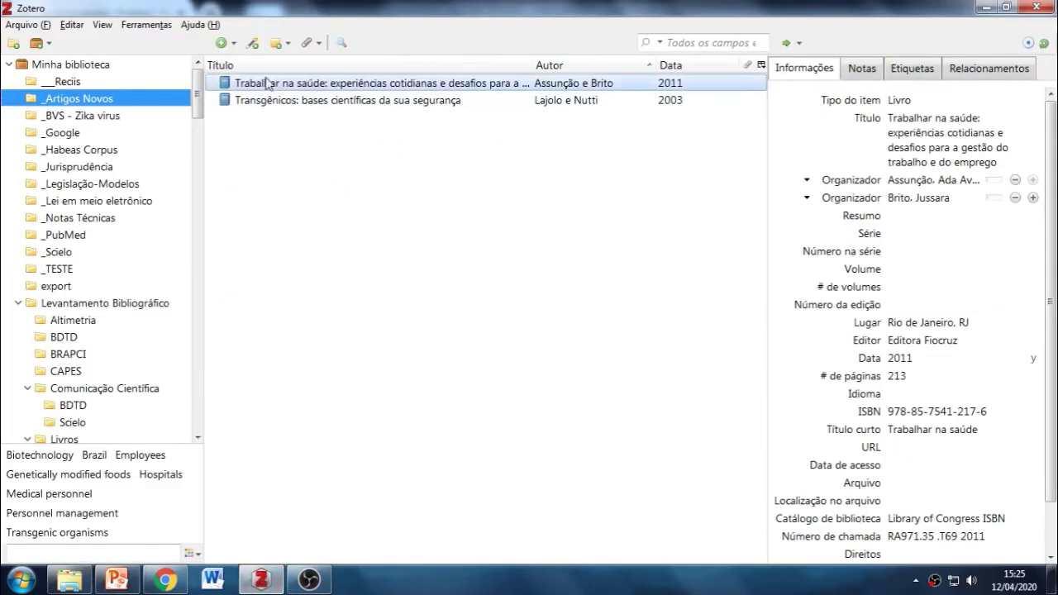
{"action": "left_click", "coordinate": [253, 43]}
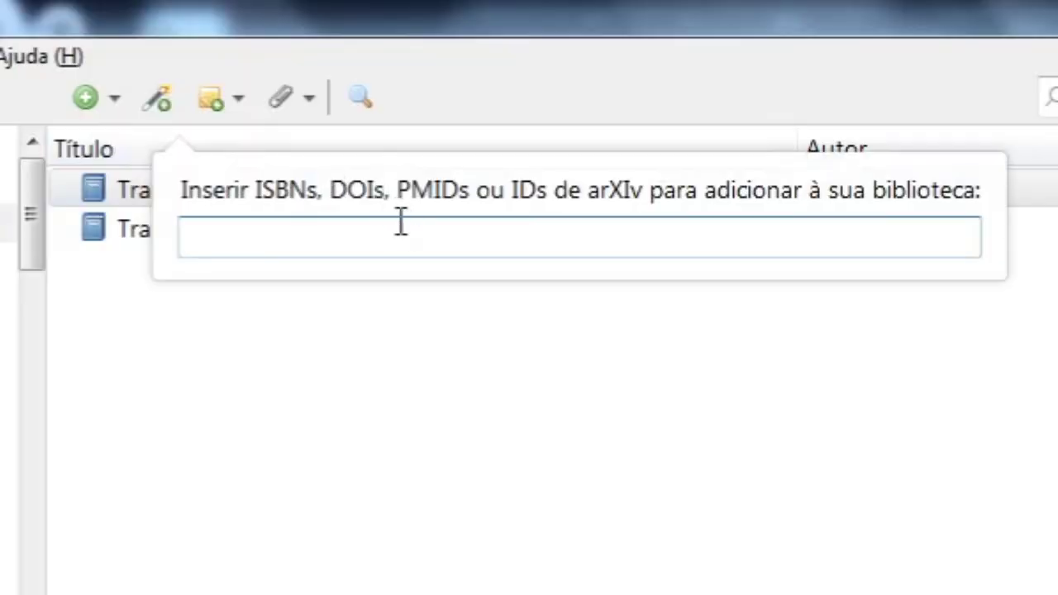
{"action": "right_click", "coordinate": [399, 235]}
{"action": "left_click", "coordinate": [515, 385]}
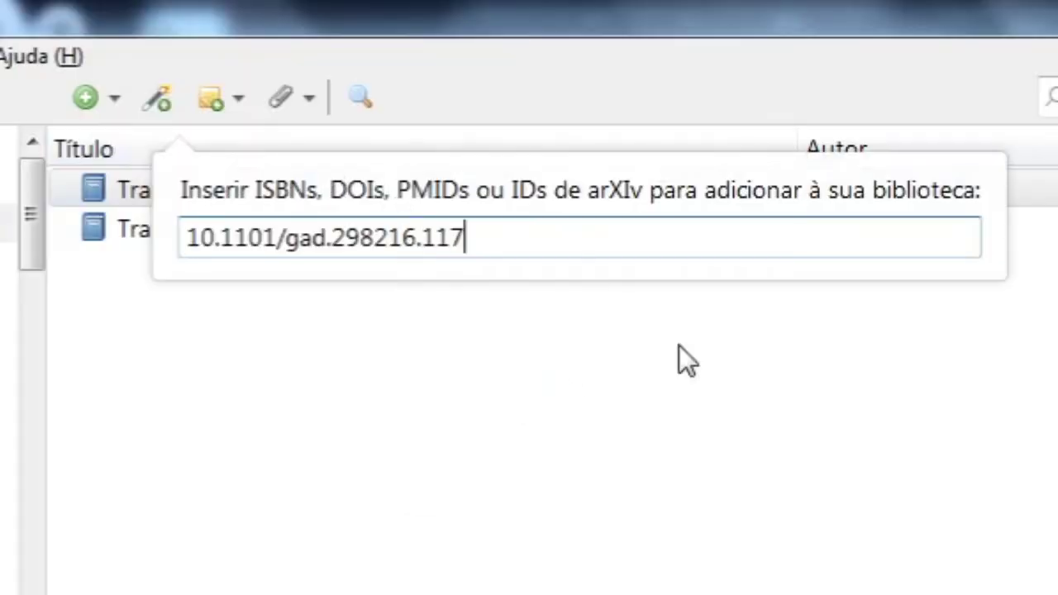
{"action": "key", "text": "Return"}
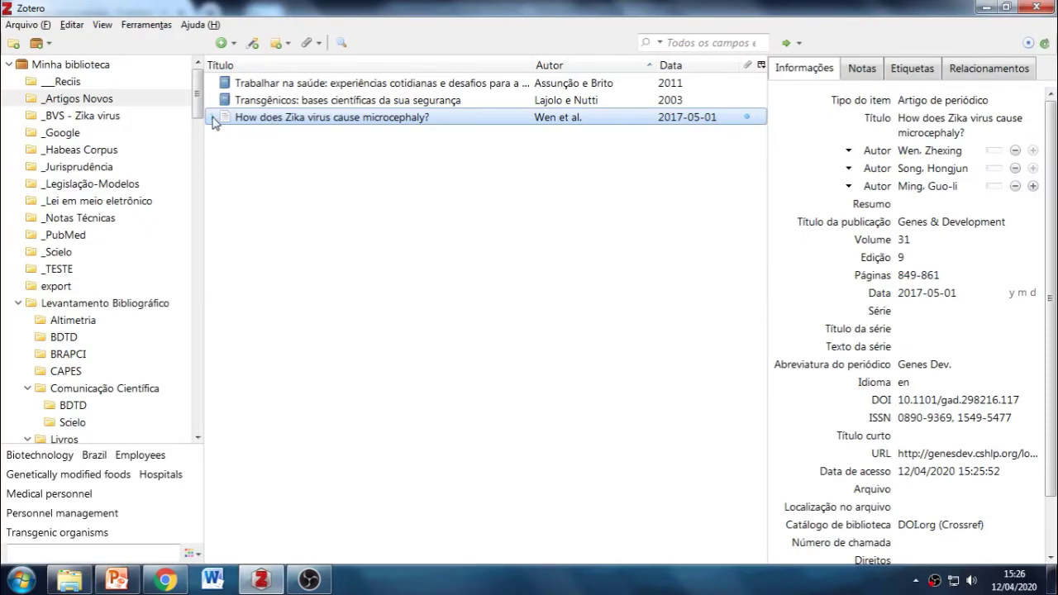
{"action": "left_click", "coordinate": [213, 119]}
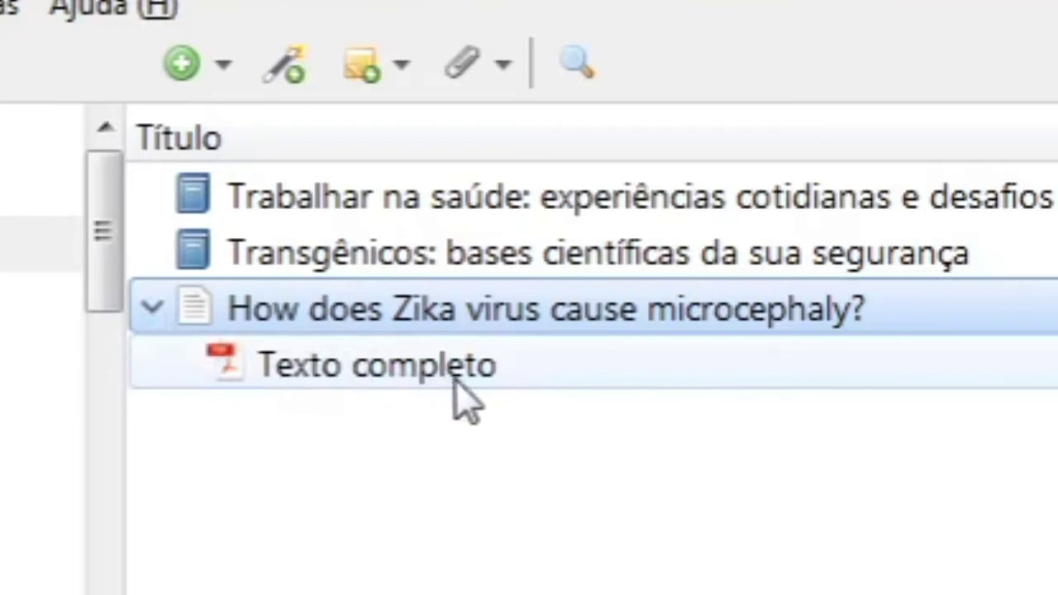
{"action": "left_click", "coordinate": [151, 308]}
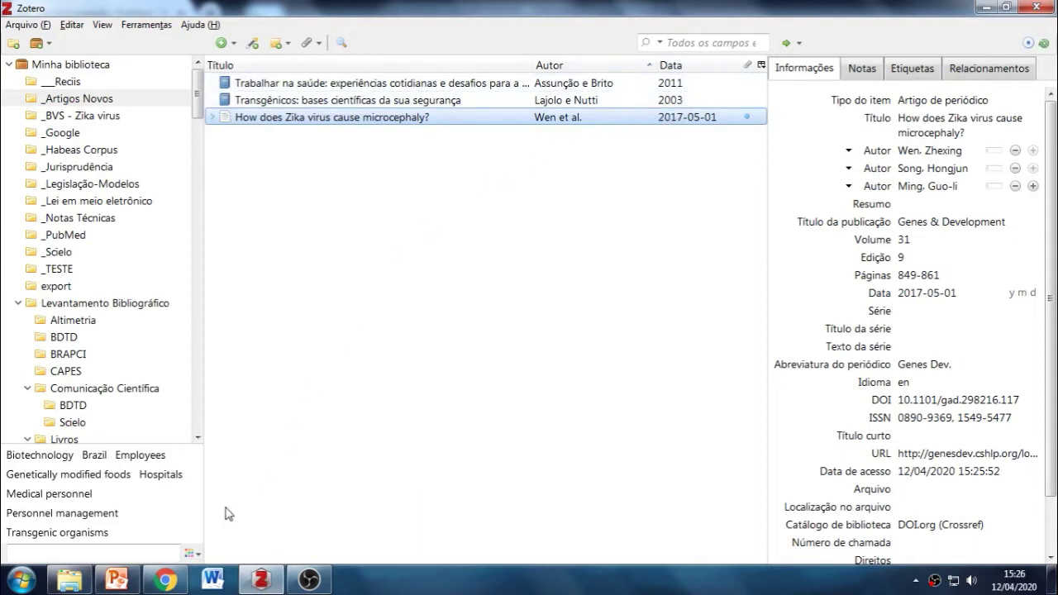
Check the PMID of "How does Zika virus cause microcephaly?" in Chrome's PubMed results and open Zotero's add-by-identifier entry.
{"action": "left_click", "coordinate": [179, 576]}
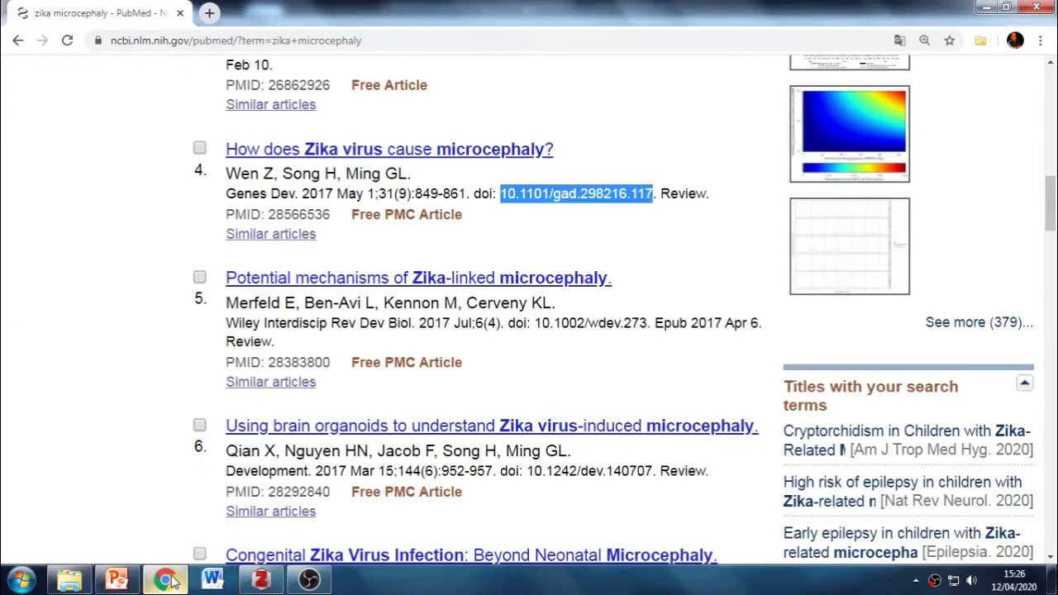
{"action": "left_click", "coordinate": [142, 215]}
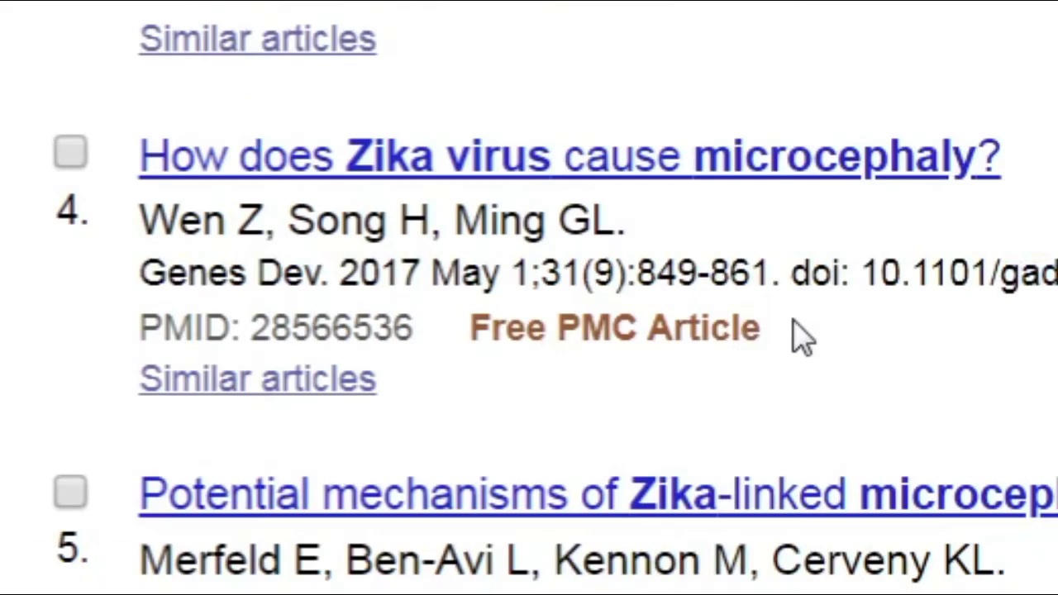
{"action": "left_click_drag", "start_coordinate": [474, 214], "coordinate": [352, 214]}
{"action": "left_click", "coordinate": [819, 343]}
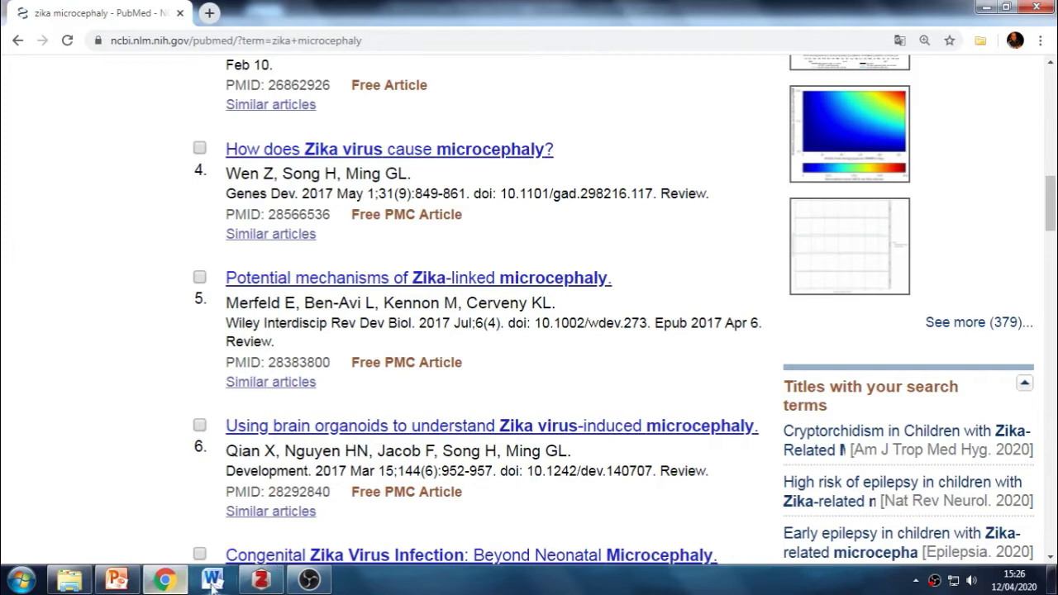
{"action": "left_click", "coordinate": [261, 580]}
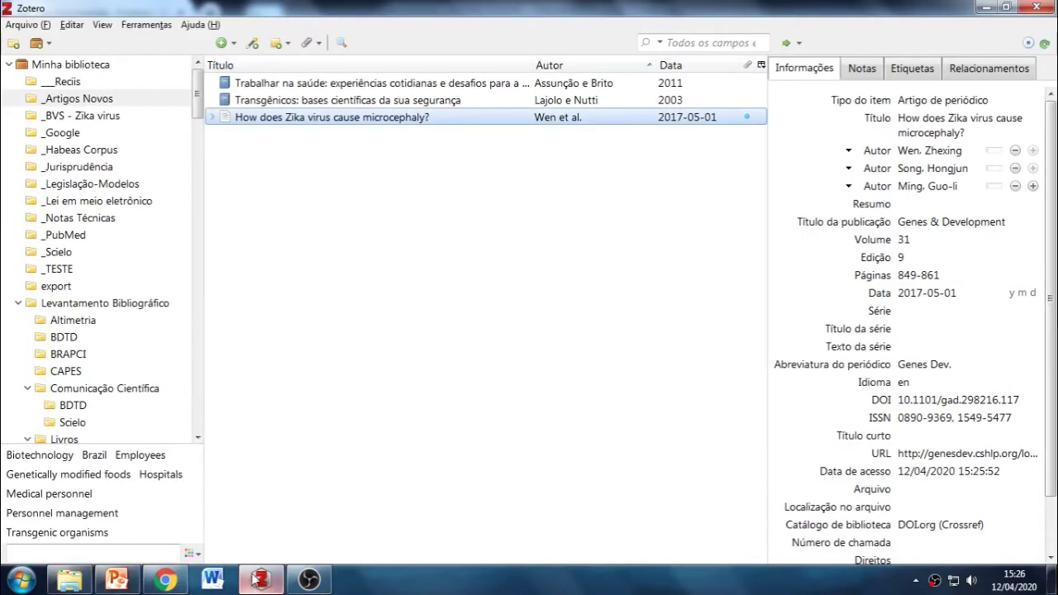
{"action": "left_click", "coordinate": [253, 42]}
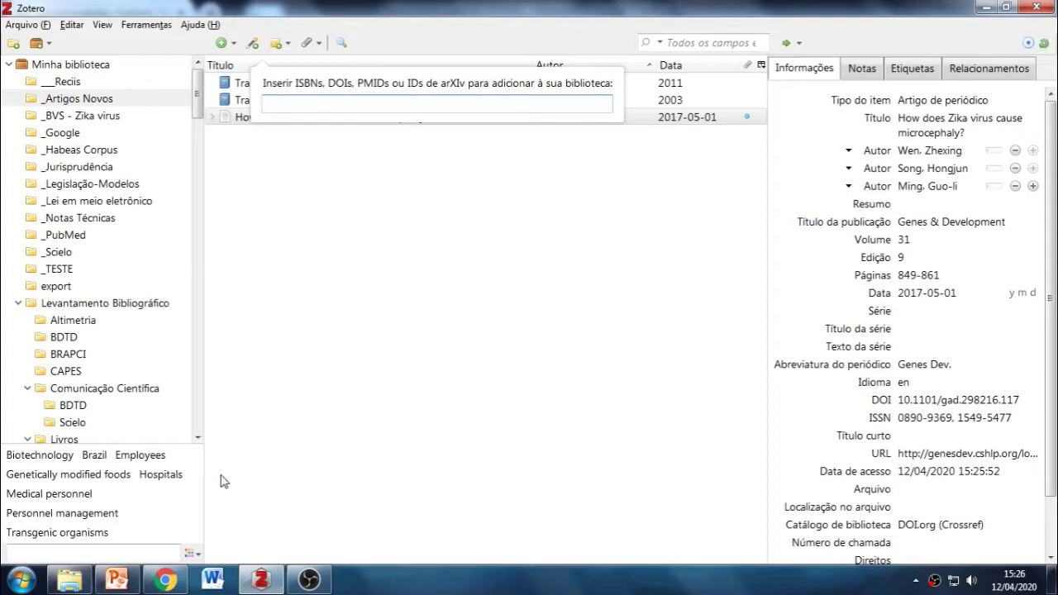
Switch to Chrome and copy the PMID 28383800 of "Potential mechanisms of Zika-linked microcephaly" from the PubMed results.
{"action": "left_click", "coordinate": [165, 580]}
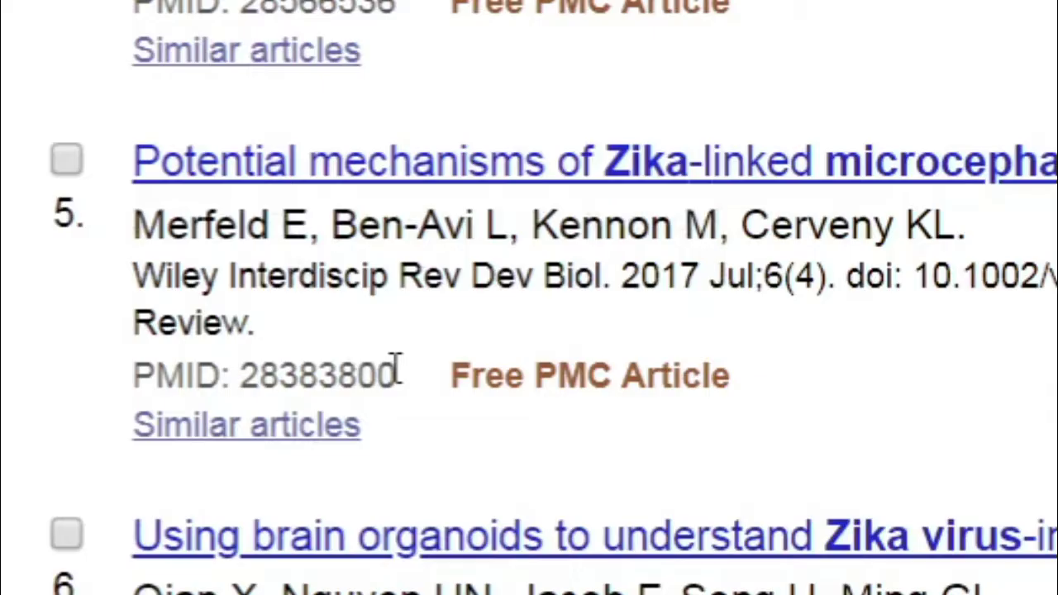
{"action": "left_click_drag", "start_coordinate": [333, 363], "coordinate": [389, 386]}
{"action": "key", "text": "ctrl+c"}
{"action": "left_click", "coordinate": [241, 380]}
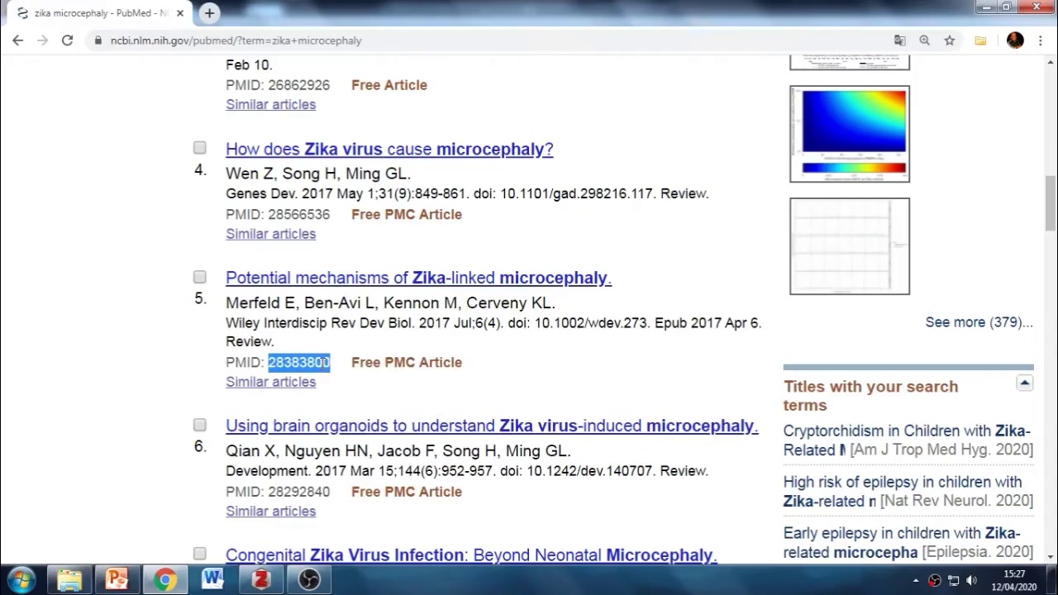
{"action": "right_click", "coordinate": [385, 385]}
{"action": "left_click", "coordinate": [353, 377]}
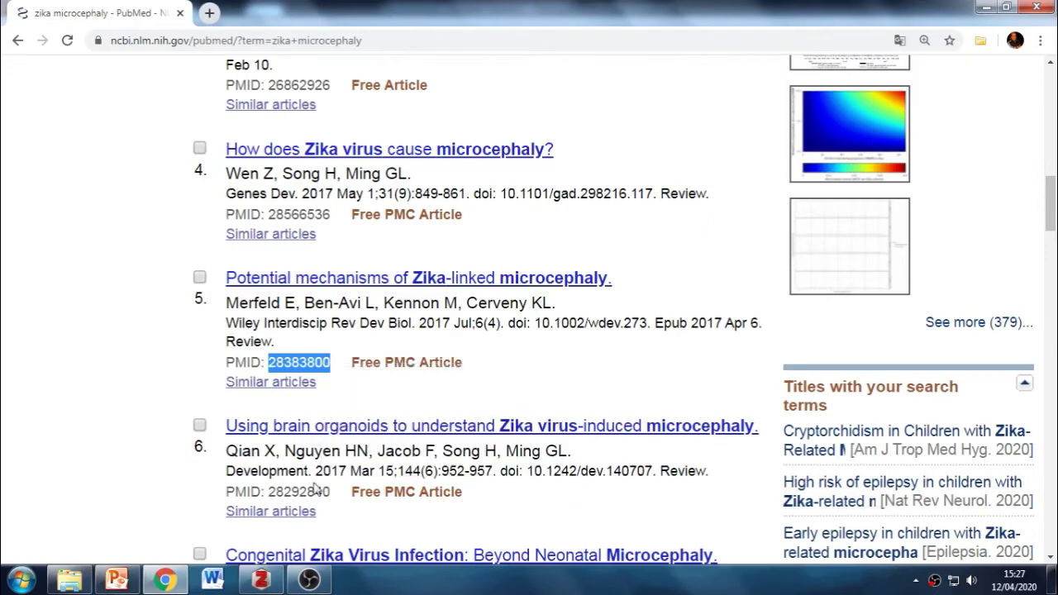
Switch to Zotero, add the article to _Artigos Novos by the copied PMID 28383800, and check its attachments.
{"action": "left_click", "coordinate": [279, 581]}
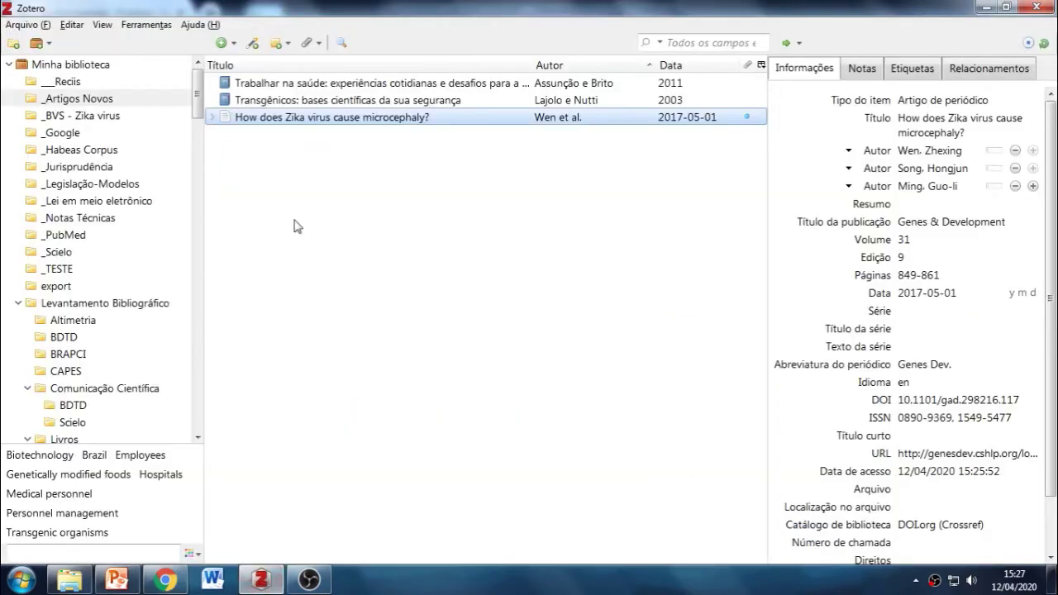
{"action": "left_click", "coordinate": [253, 44]}
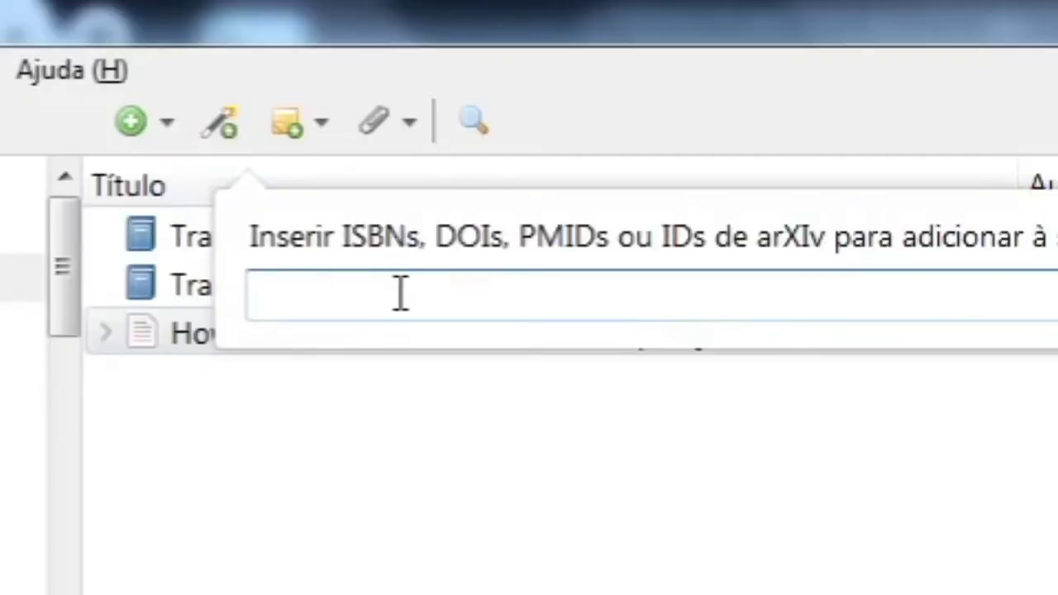
{"action": "right_click", "coordinate": [317, 103]}
{"action": "left_click", "coordinate": [569, 489]}
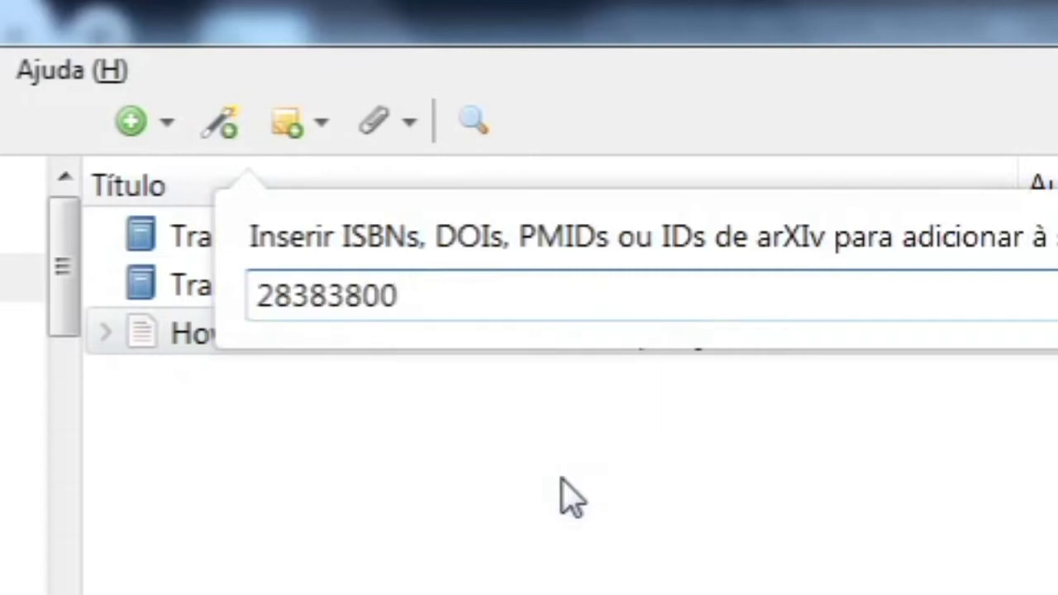
{"action": "key", "text": "Return"}
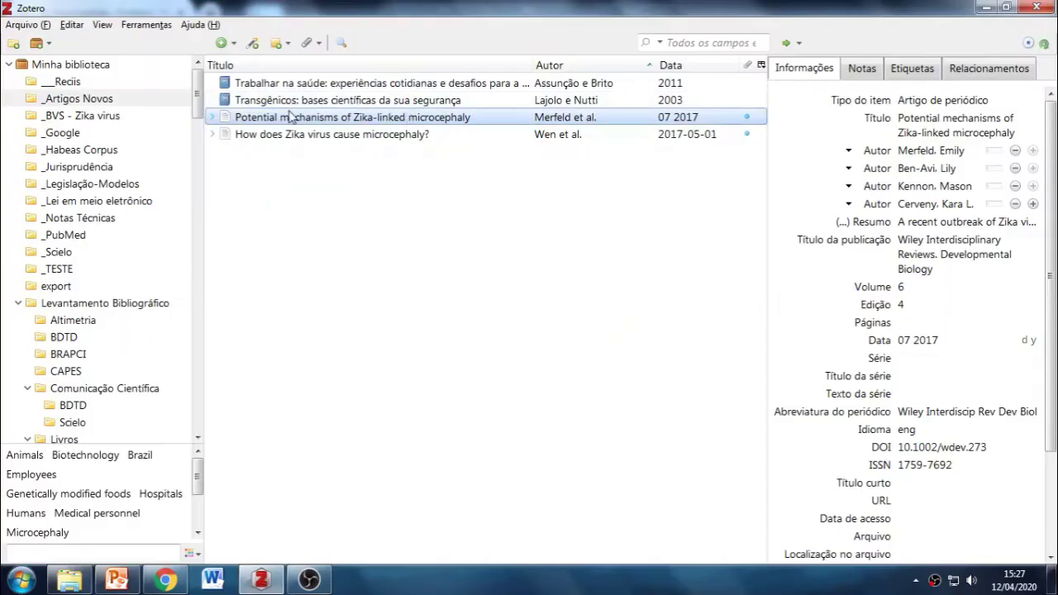
{"action": "left_click", "coordinate": [212, 117]}
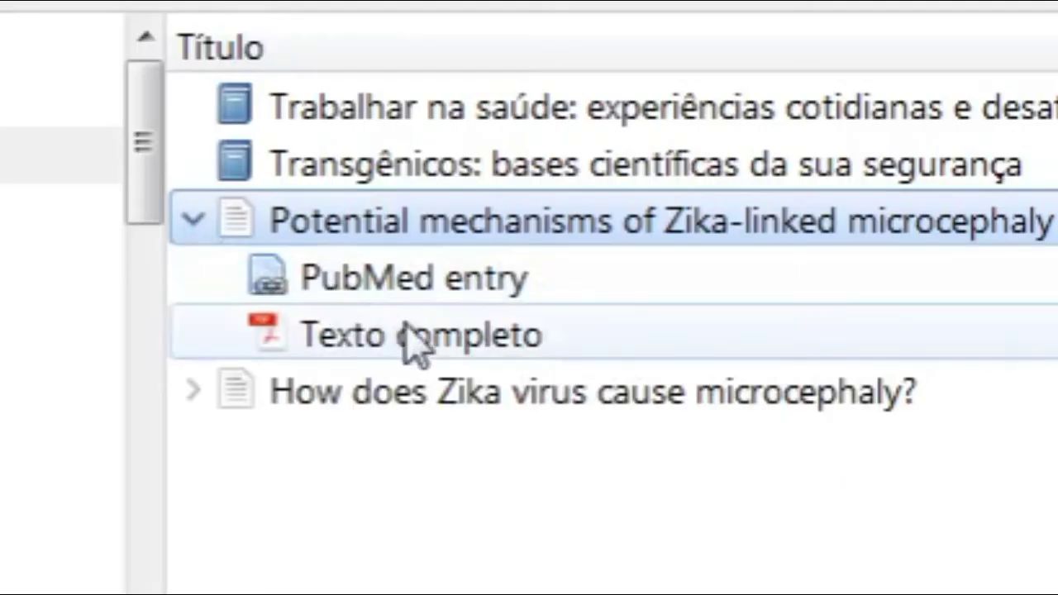
{"action": "left_click", "coordinate": [191, 218]}
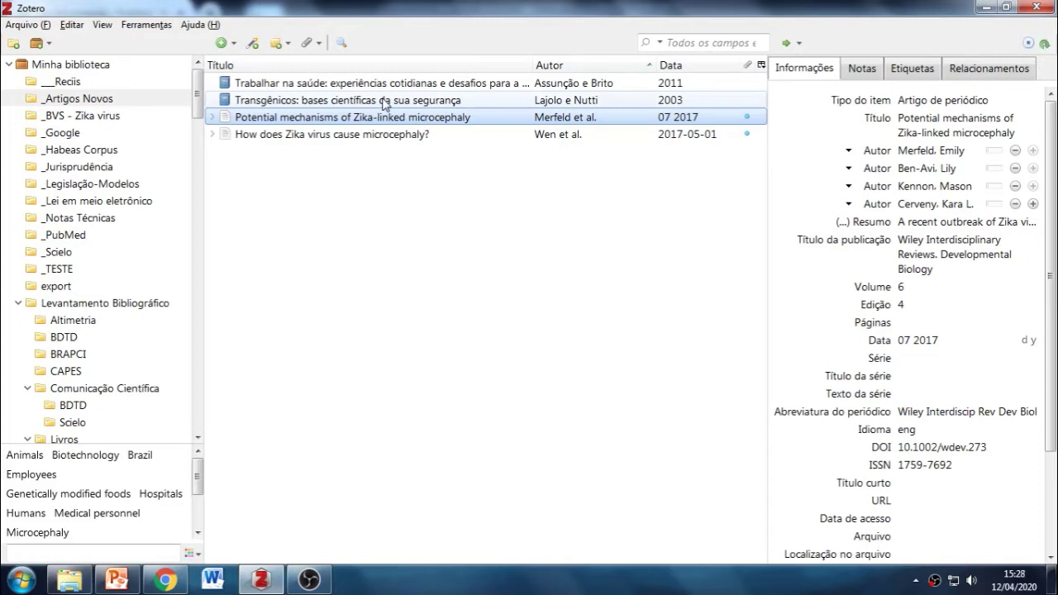
Examine the add-by-identifier entry and the manager of article search engines.
{"action": "left_click", "coordinate": [257, 45]}
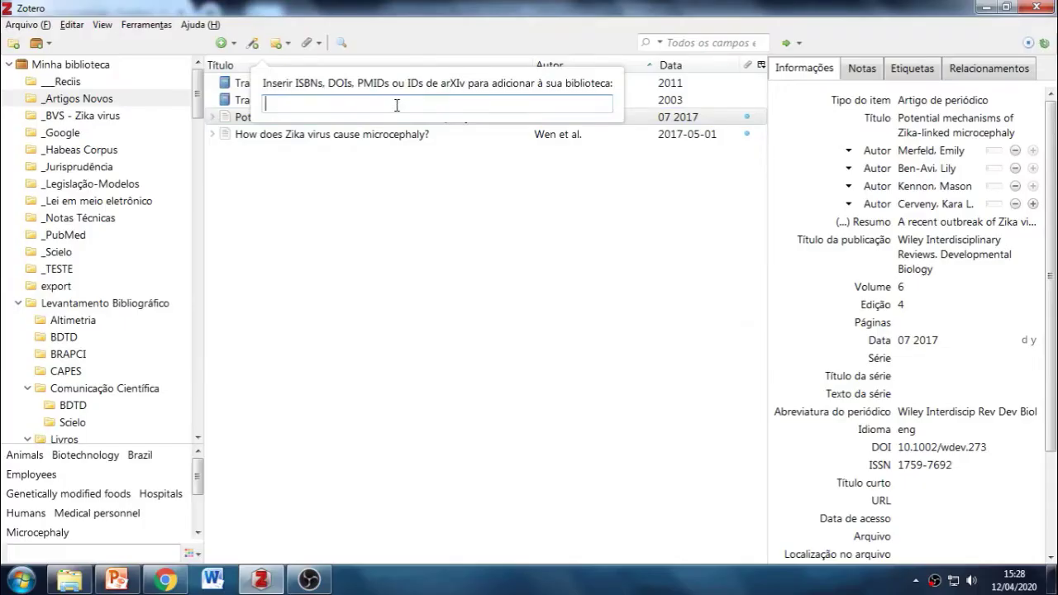
{"action": "left_click", "coordinate": [397, 164]}
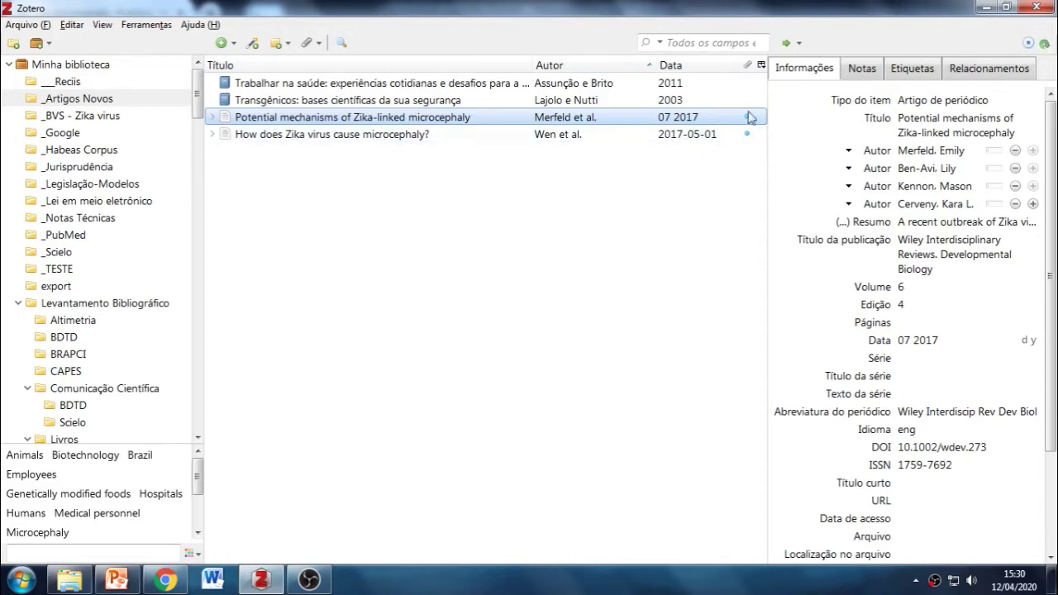
{"action": "left_click", "coordinate": [800, 43]}
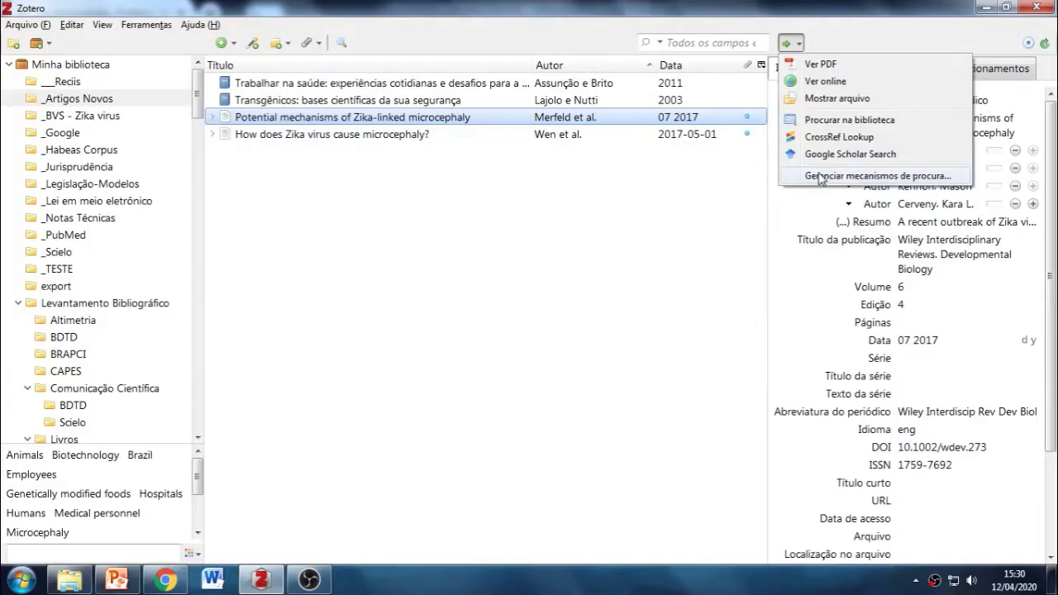
{"action": "left_click", "coordinate": [397, 479]}
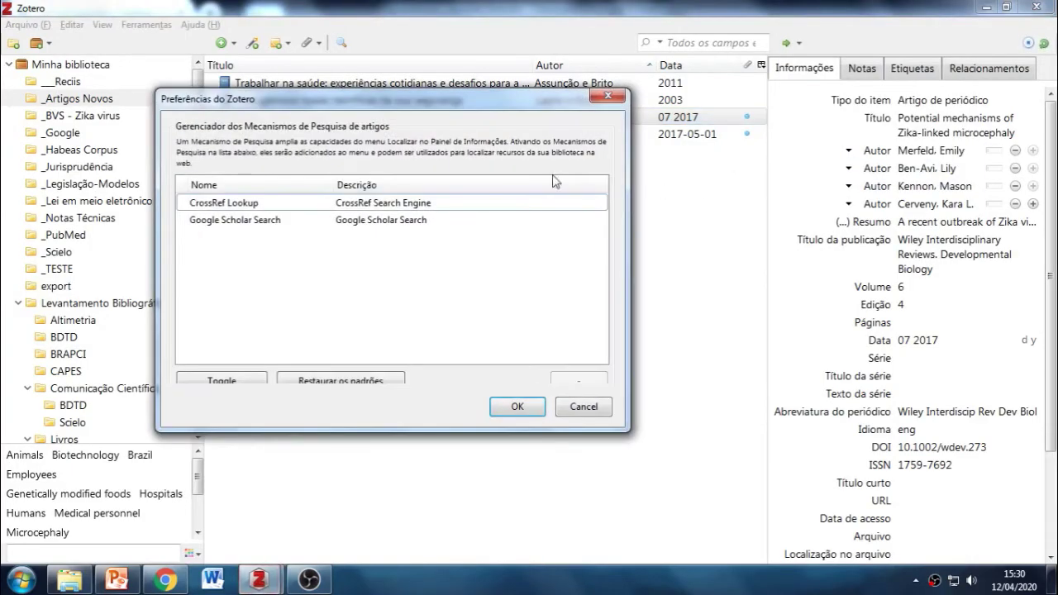
{"action": "left_click_drag", "start_coordinate": [472, 108], "coordinate": [573, 105]}
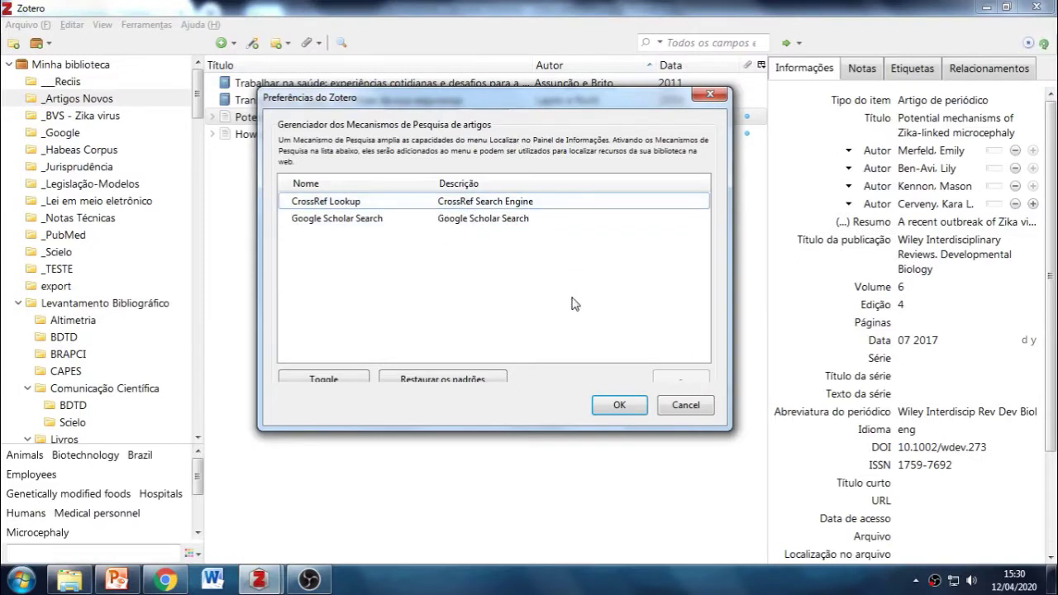
{"action": "left_click", "coordinate": [619, 406]}
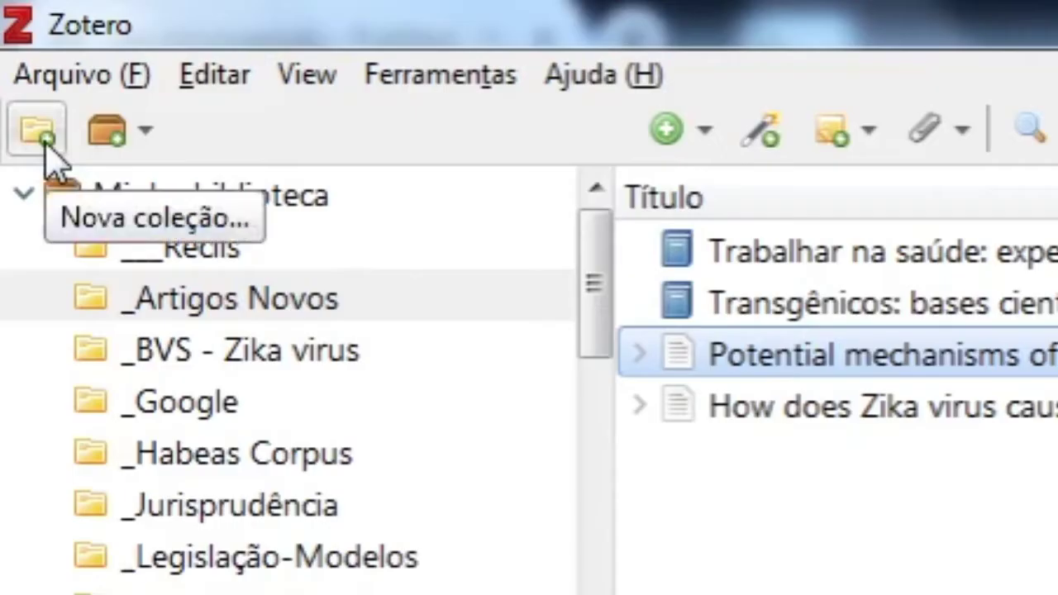
Create a new collection named "_Novos Artigos" in the library and select it.
{"action": "left_click", "coordinate": [14, 44]}
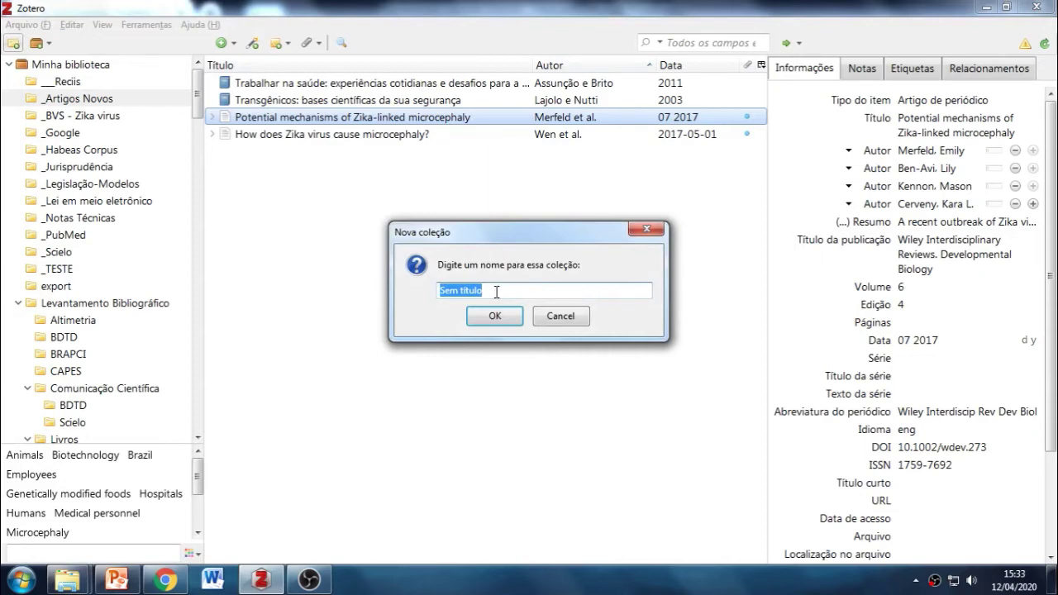
{"action": "type", "text": "_N"}
{"action": "type", "text": "ovos A"}
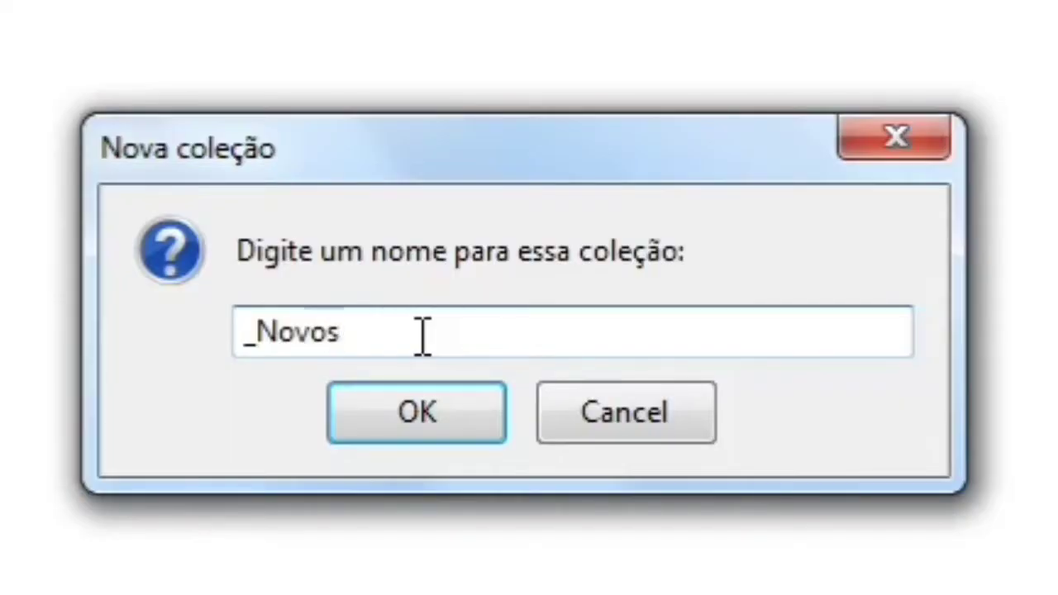
{"action": "type", "text": "rtigos"}
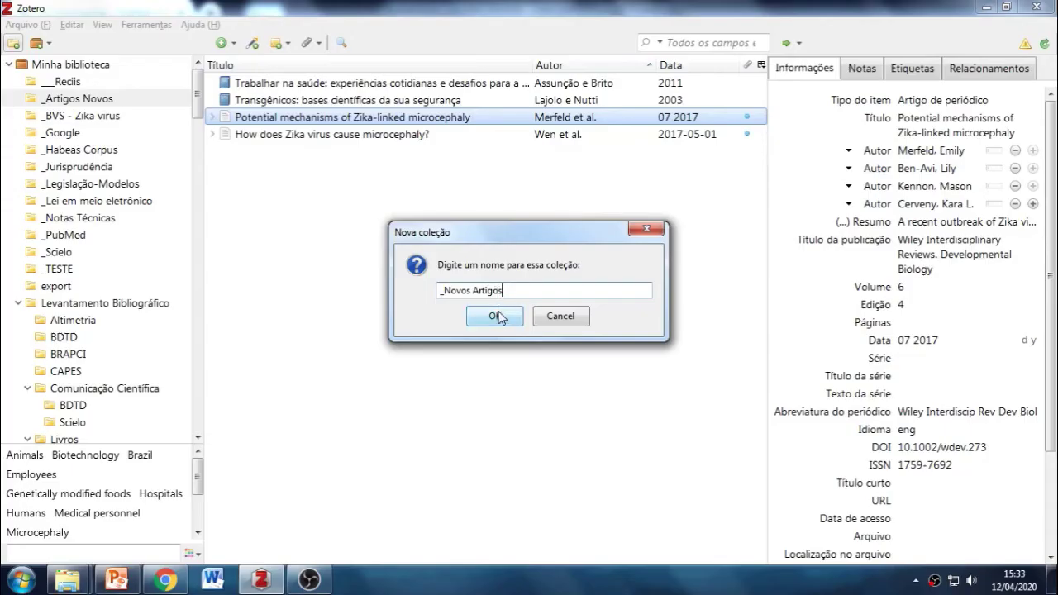
{"action": "left_click", "coordinate": [494, 317]}
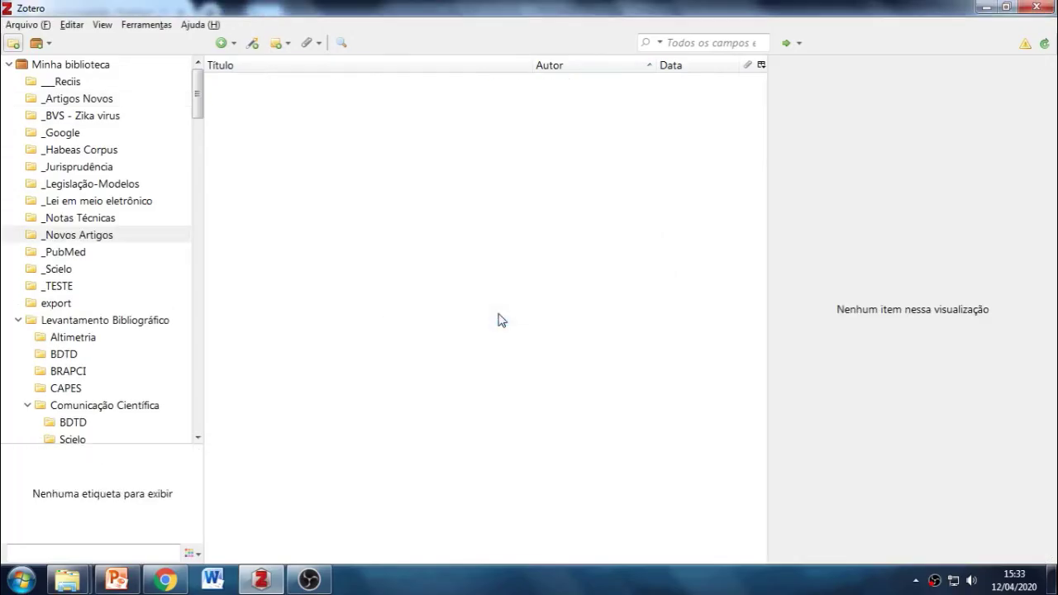
{"action": "left_click", "coordinate": [98, 237]}
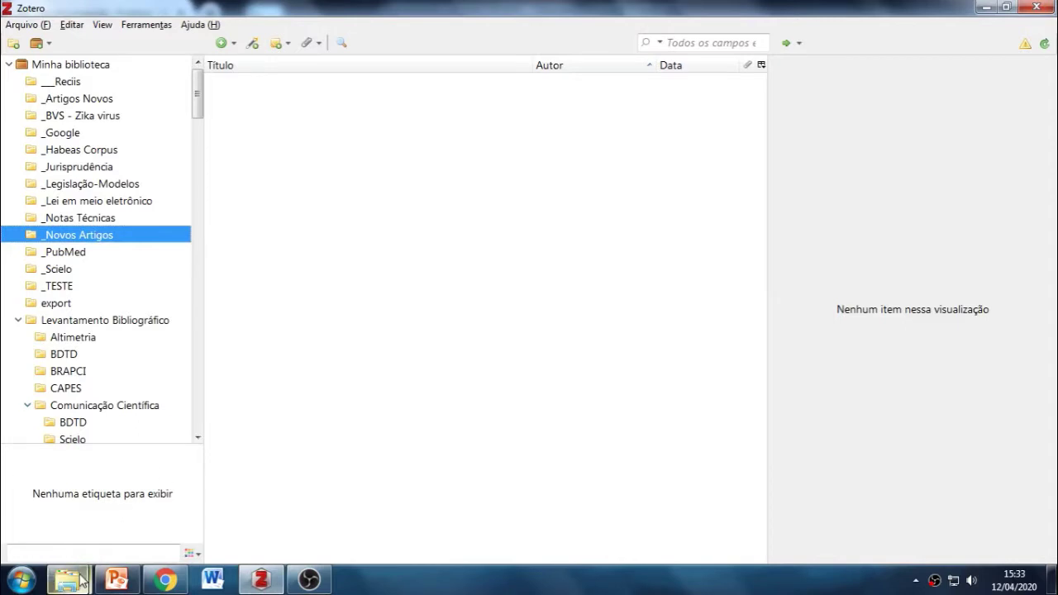
Switch to the Textos PDF CI folder in Windows Explorer and position its window so Zotero's collection list and item area stay accessible.
{"action": "mouse_move", "coordinate": [82, 580]}
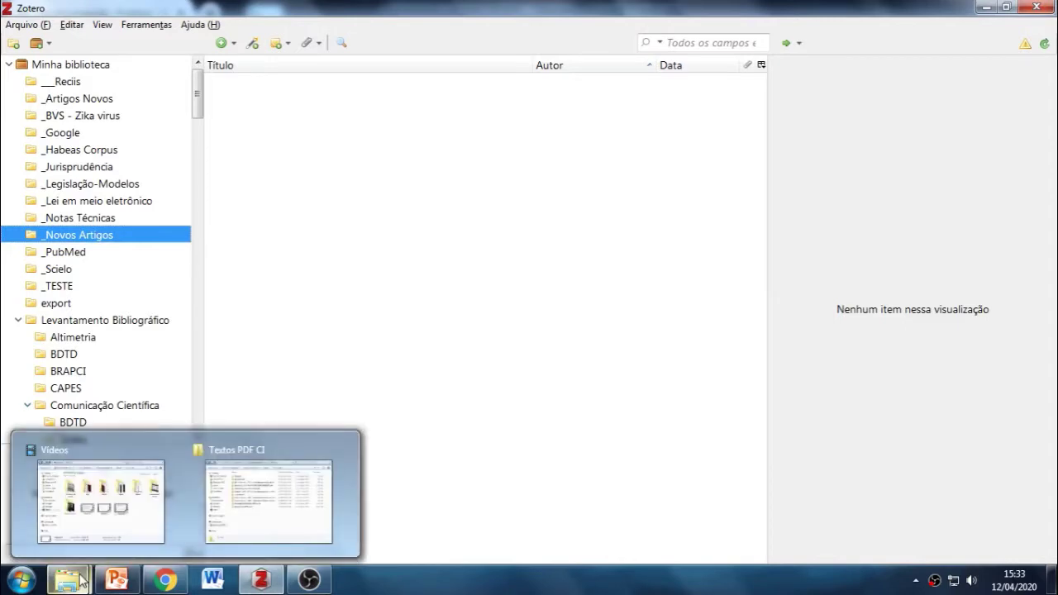
{"action": "left_click", "coordinate": [234, 497]}
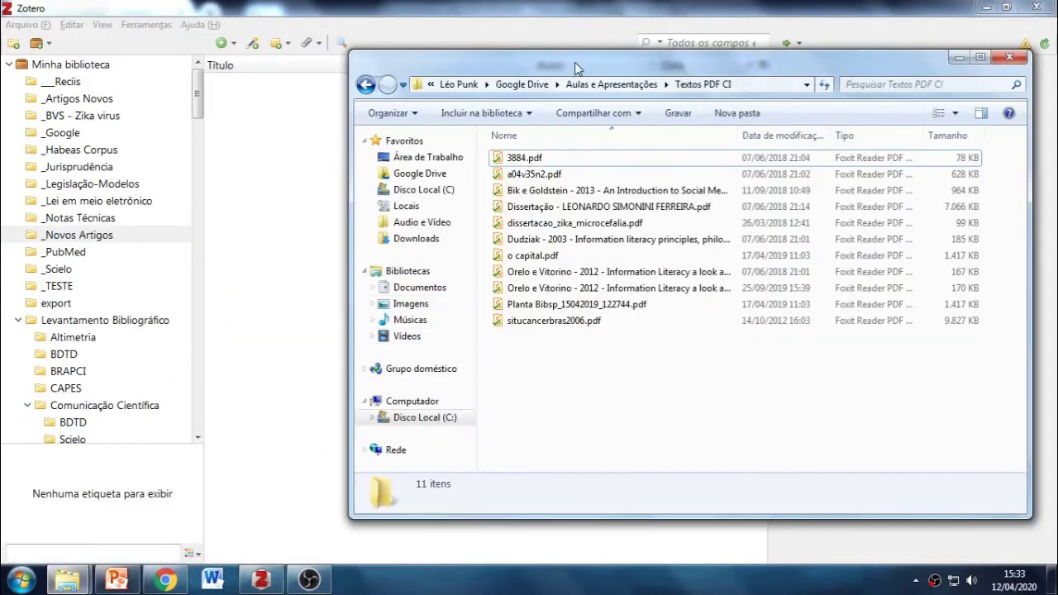
{"action": "left_click_drag", "start_coordinate": [553, 63], "coordinate": [718, 75]}
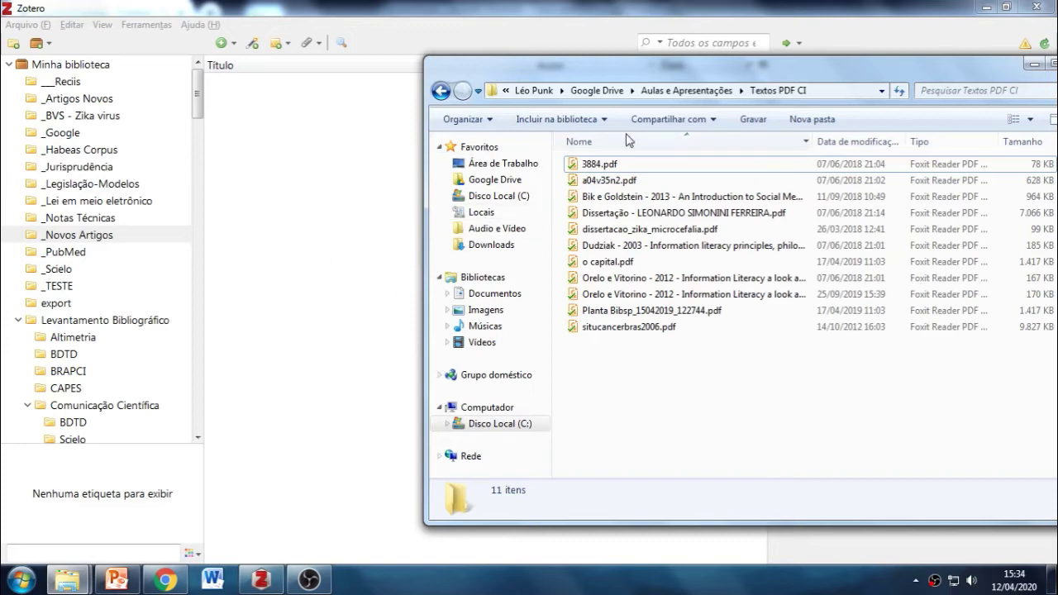
{"action": "left_click", "coordinate": [1050, 63]}
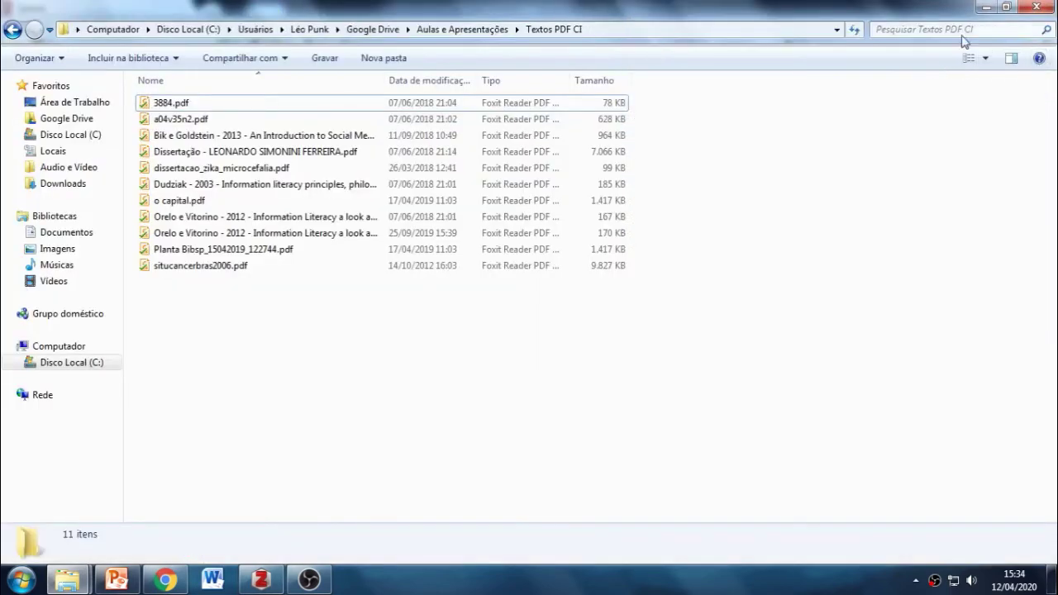
{"action": "left_click", "coordinate": [1007, 8]}
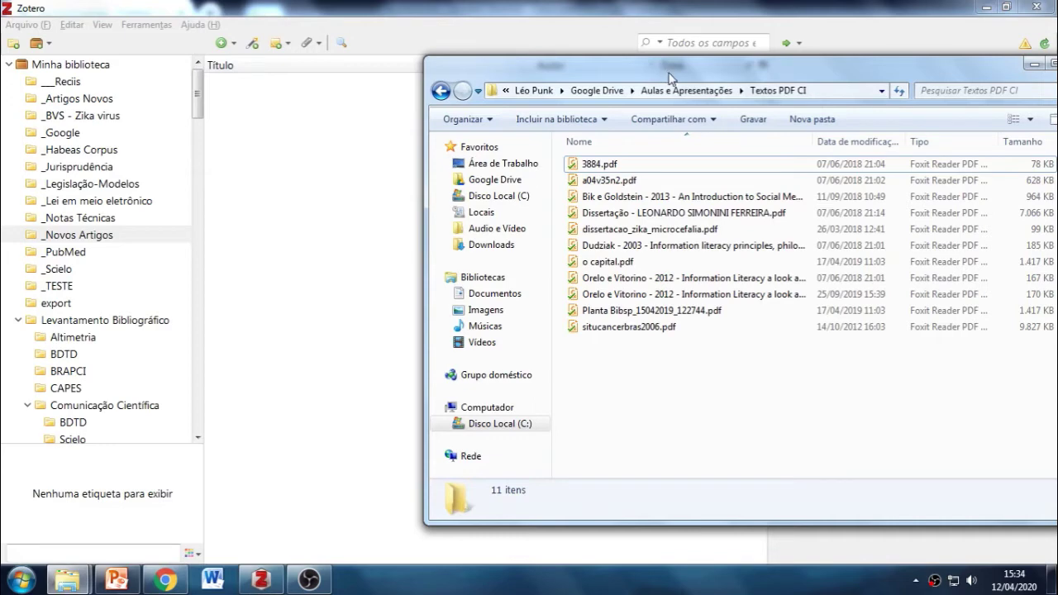
{"action": "left_click_drag", "start_coordinate": [670, 76], "coordinate": [694, 86]}
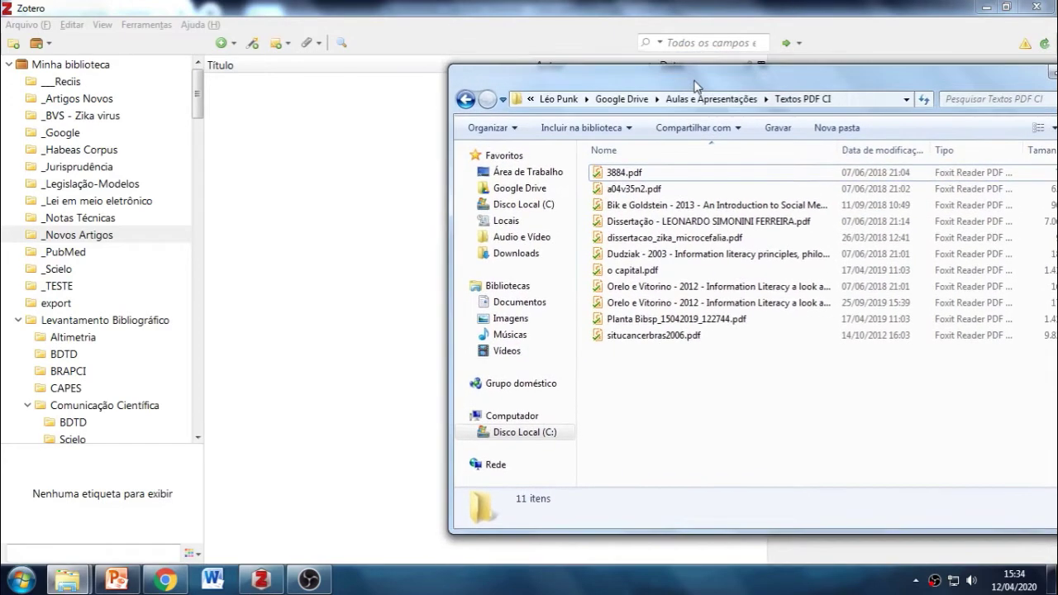
Import 3884.pdf, a04v35n2.pdf, the 2013 Introduction to Social Media PDF and the 2003 Information literacy PDF into Zotero's _Novos Artigos collection.
{"action": "left_click", "coordinate": [644, 176]}
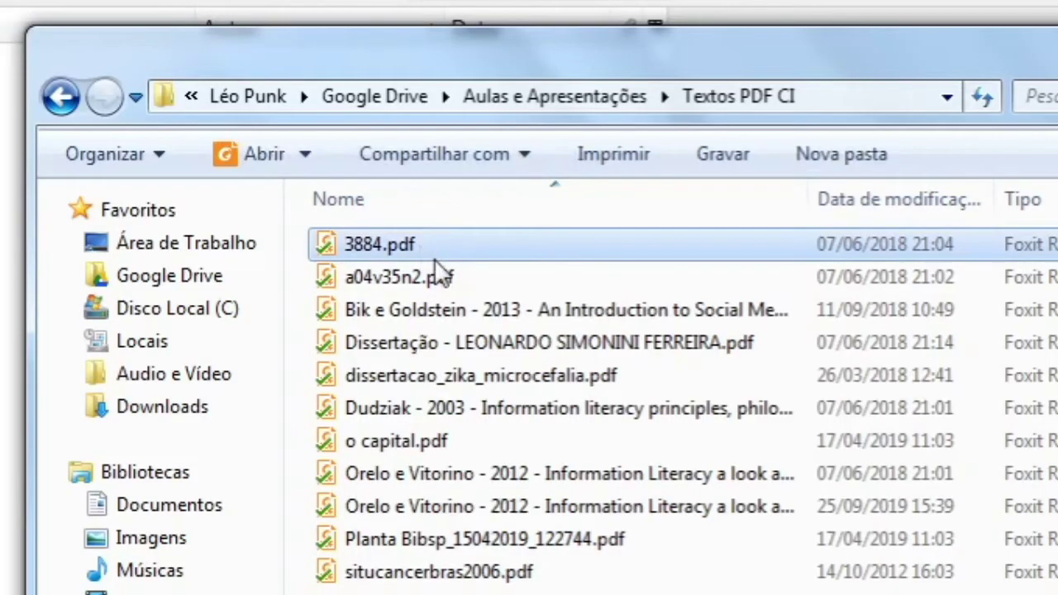
{"action": "left_click", "coordinate": [439, 275], "text": "ctrl"}
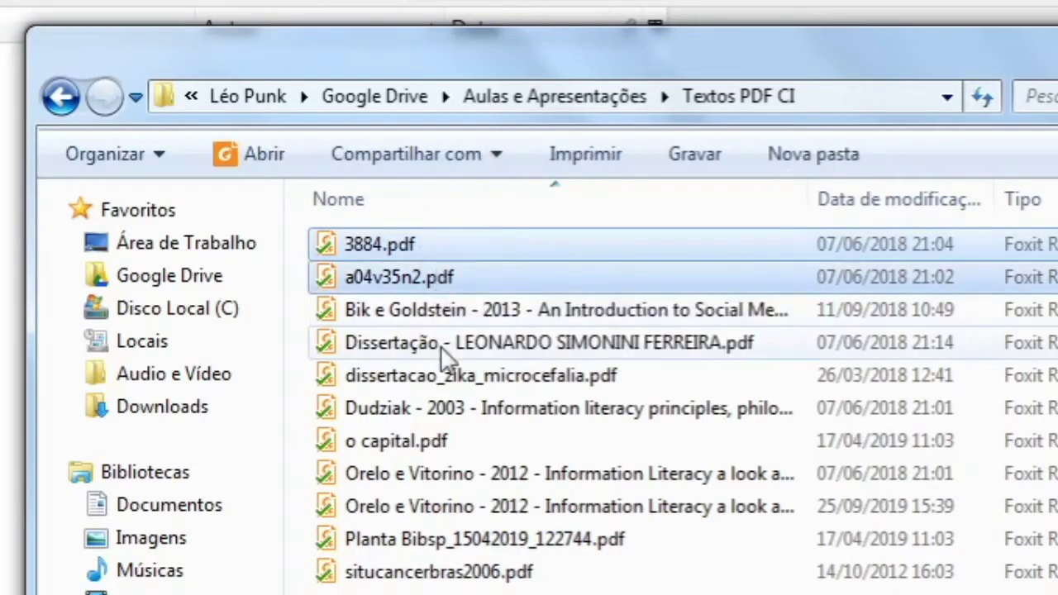
{"action": "left_click", "coordinate": [463, 413], "text": "ctrl"}
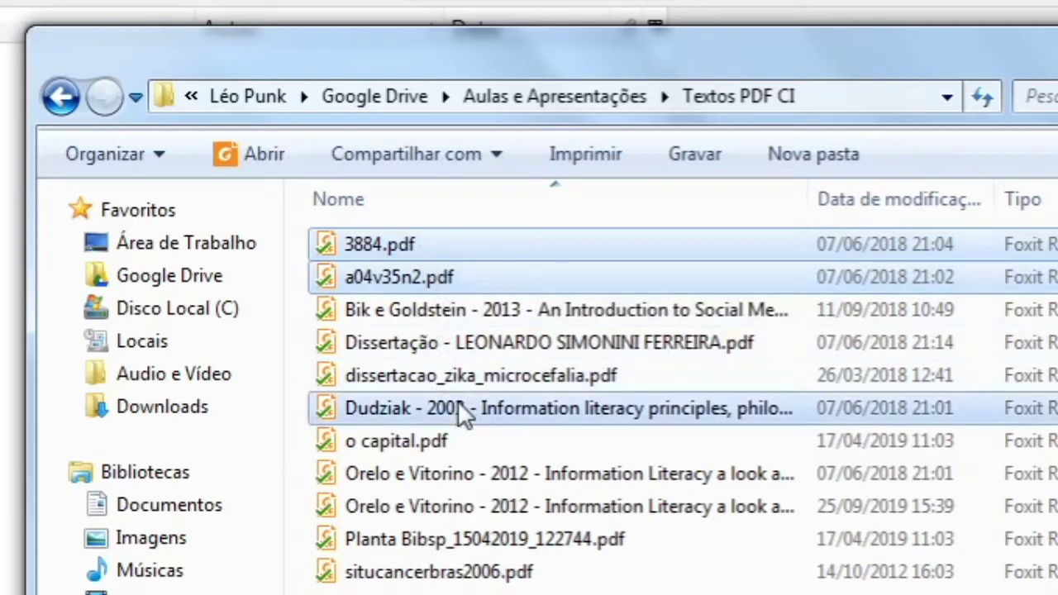
{"action": "left_click", "coordinate": [447, 310], "text": "ctrl"}
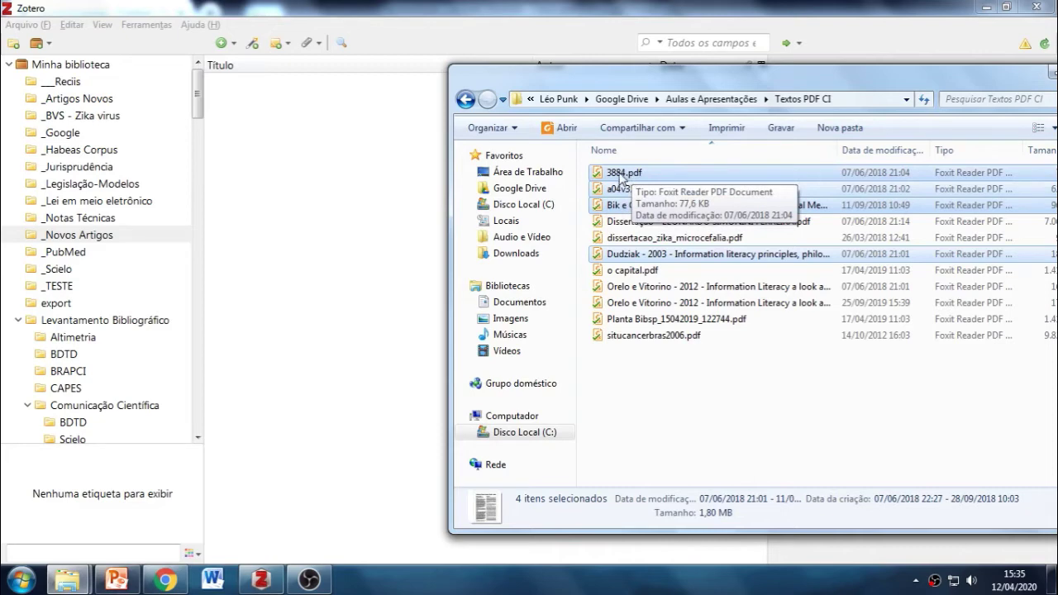
{"action": "left_click_drag", "start_coordinate": [640, 177], "coordinate": [325, 243]}
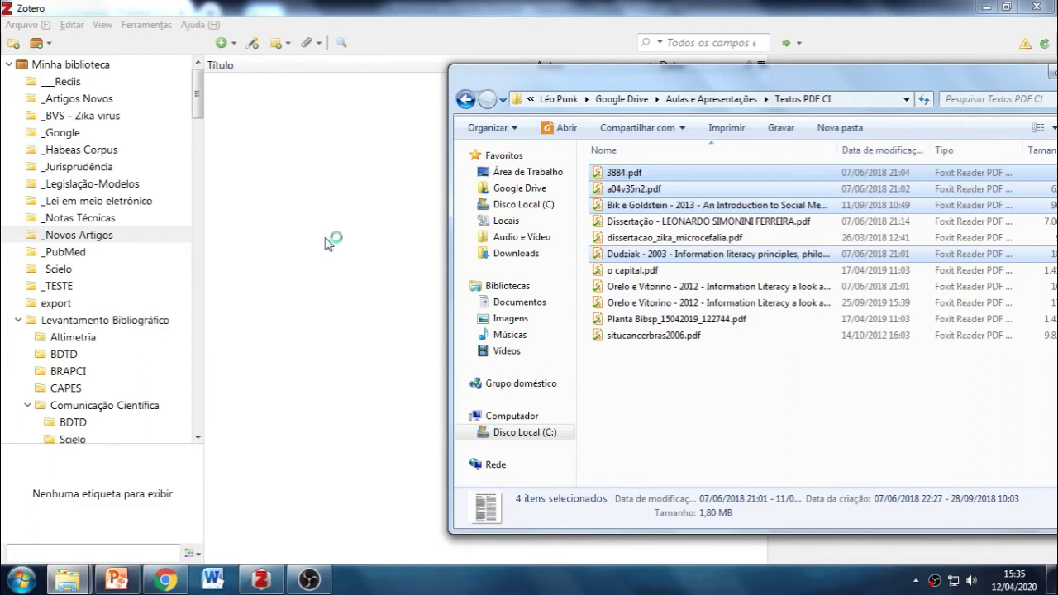
{"action": "left_click", "coordinate": [389, 15]}
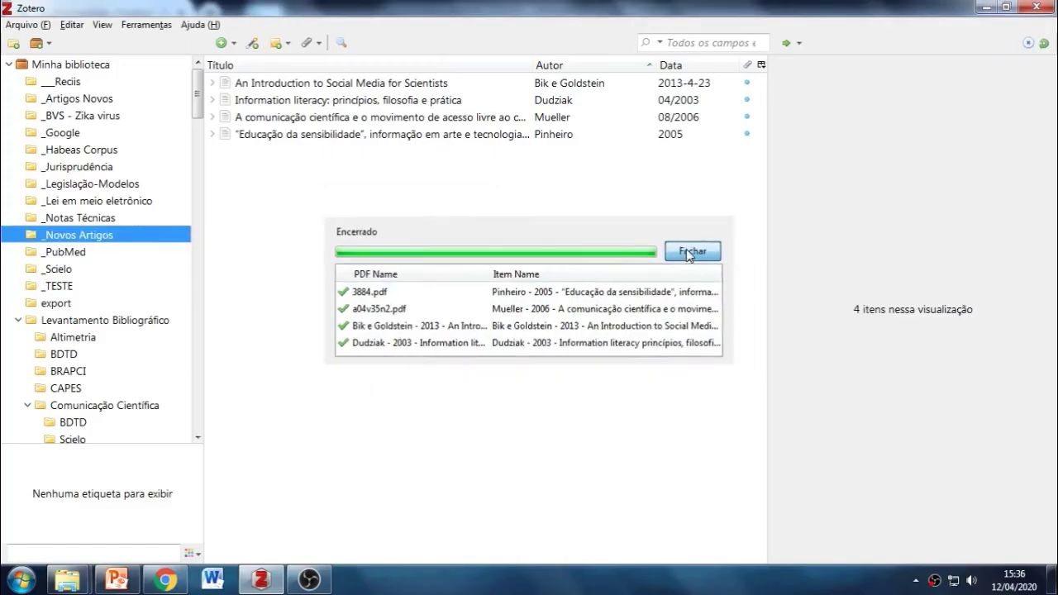
{"action": "left_click", "coordinate": [924, 368]}
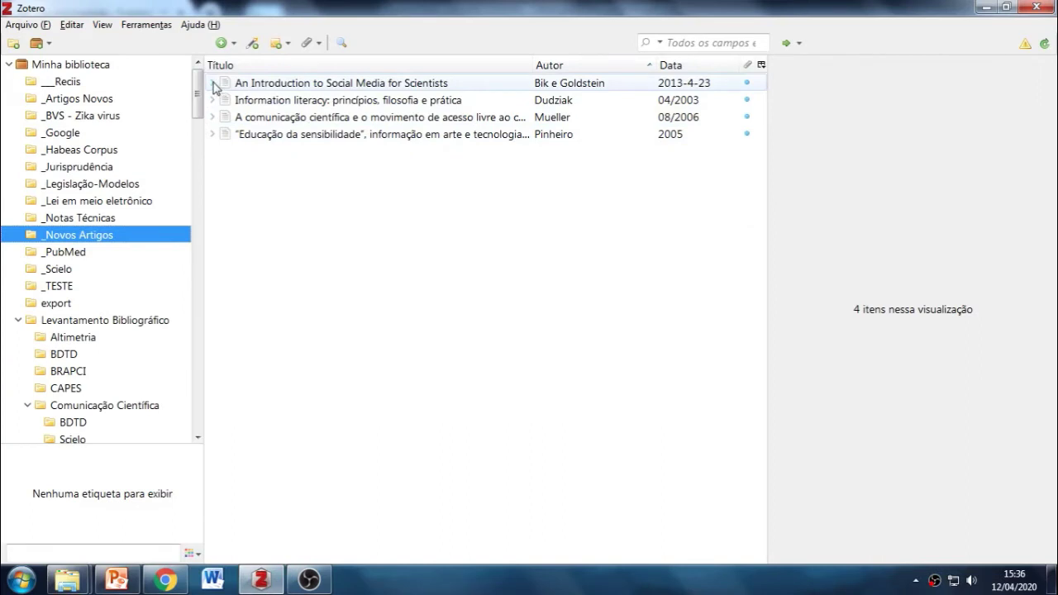
Review the metadata of the first two imported articles and the attached PDFs of all four.
{"action": "left_click", "coordinate": [272, 83]}
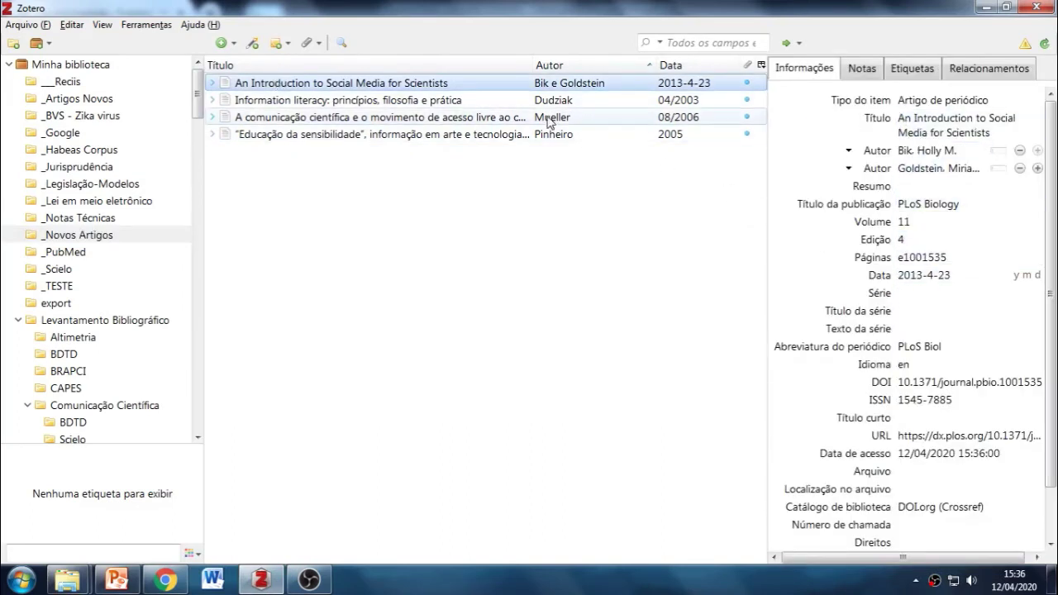
{"action": "left_click", "coordinate": [502, 99]}
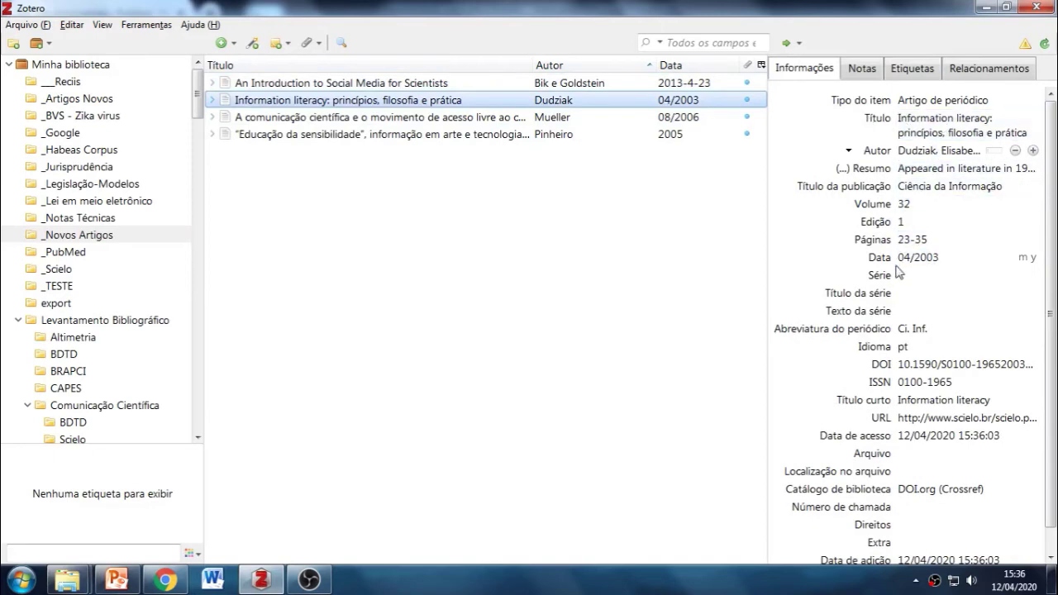
{"action": "left_click", "coordinate": [213, 82]}
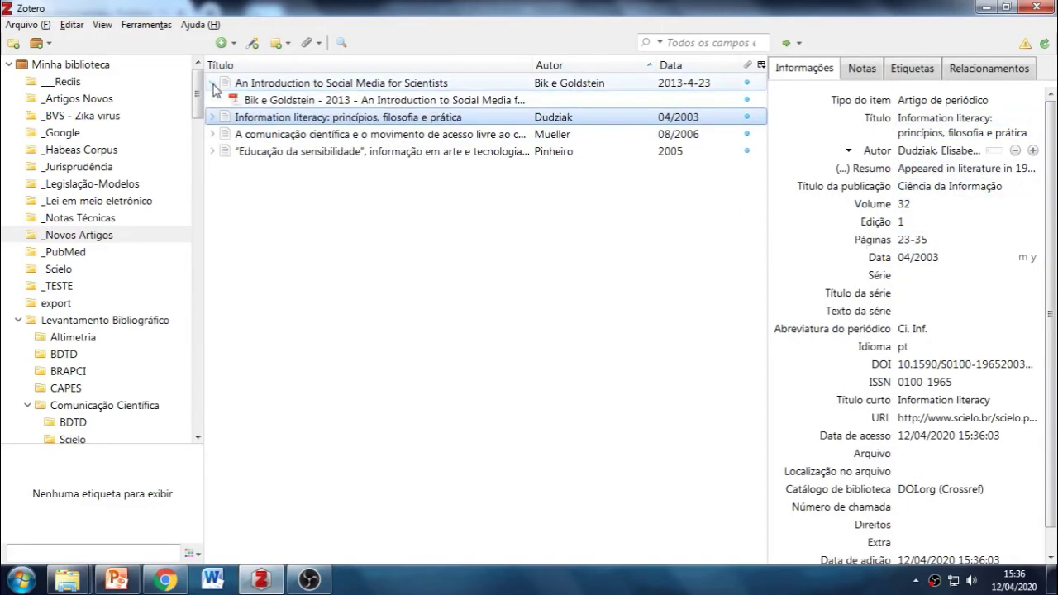
{"action": "left_click", "coordinate": [211, 116]}
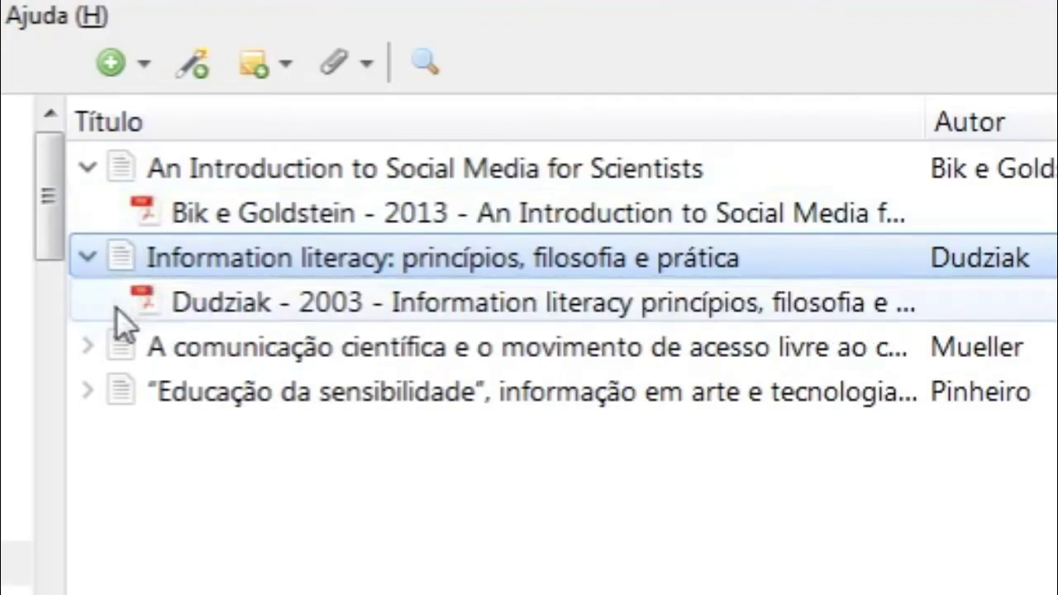
{"action": "left_click", "coordinate": [88, 347]}
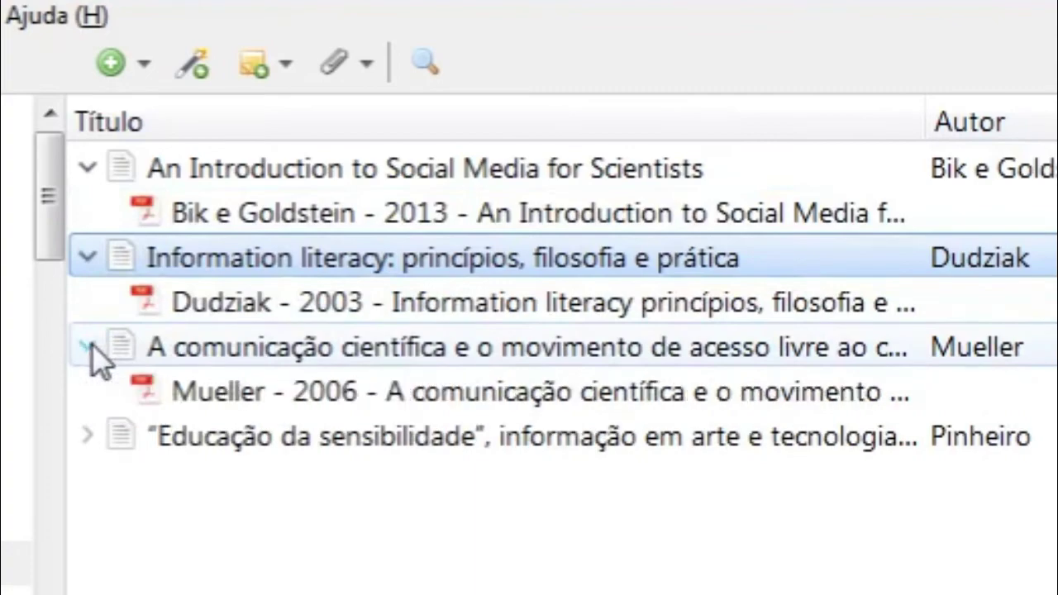
{"action": "left_click", "coordinate": [89, 435]}
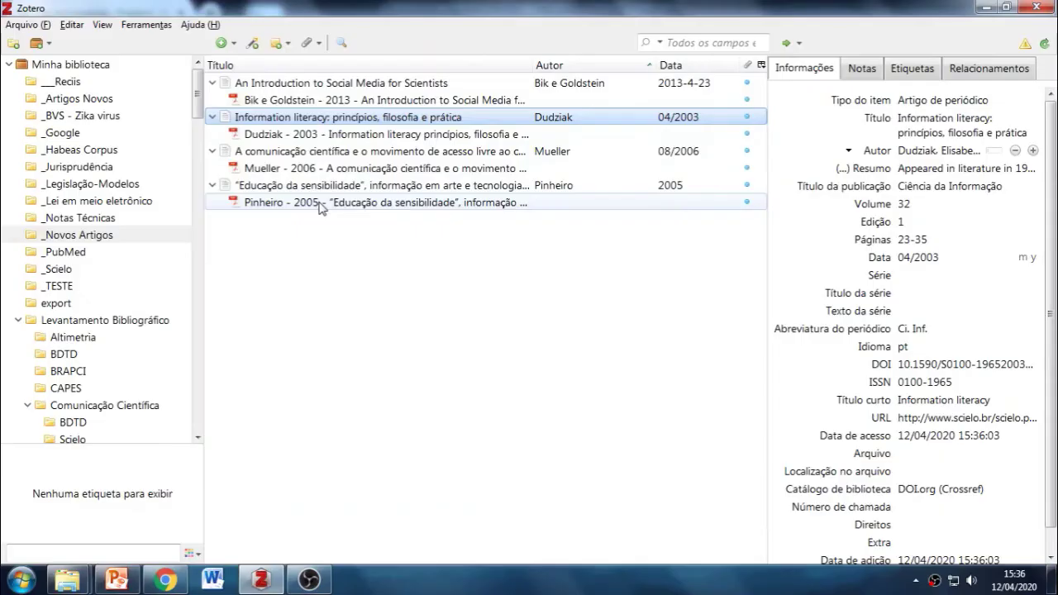
{"action": "left_click", "coordinate": [211, 185]}
{"action": "left_click", "coordinate": [212, 151]}
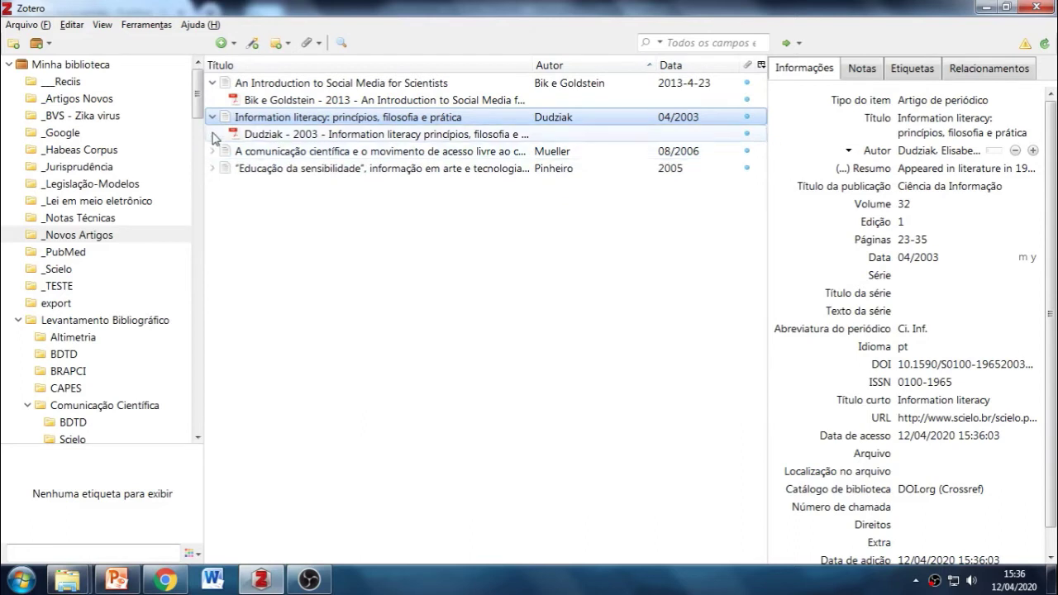
{"action": "left_click", "coordinate": [211, 117]}
{"action": "left_click", "coordinate": [213, 83]}
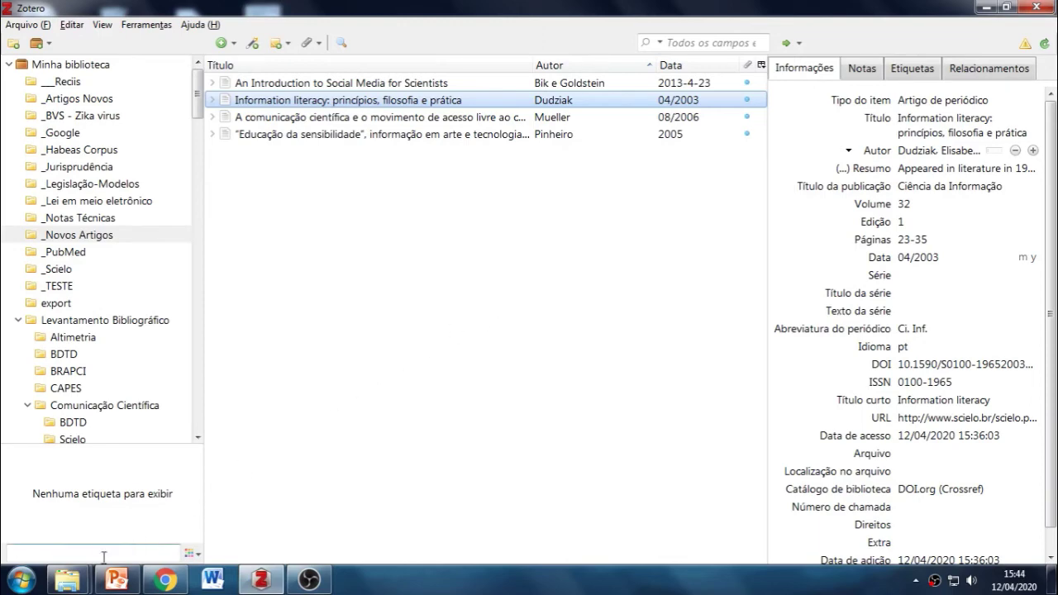
Switch to the Textos PDF CI folder and import the PDF whose name begins with "Dissertação -" into Zotero's _Novos Artigos collection.
{"action": "left_click", "coordinate": [67, 580]}
{"action": "left_click", "coordinate": [269, 502]}
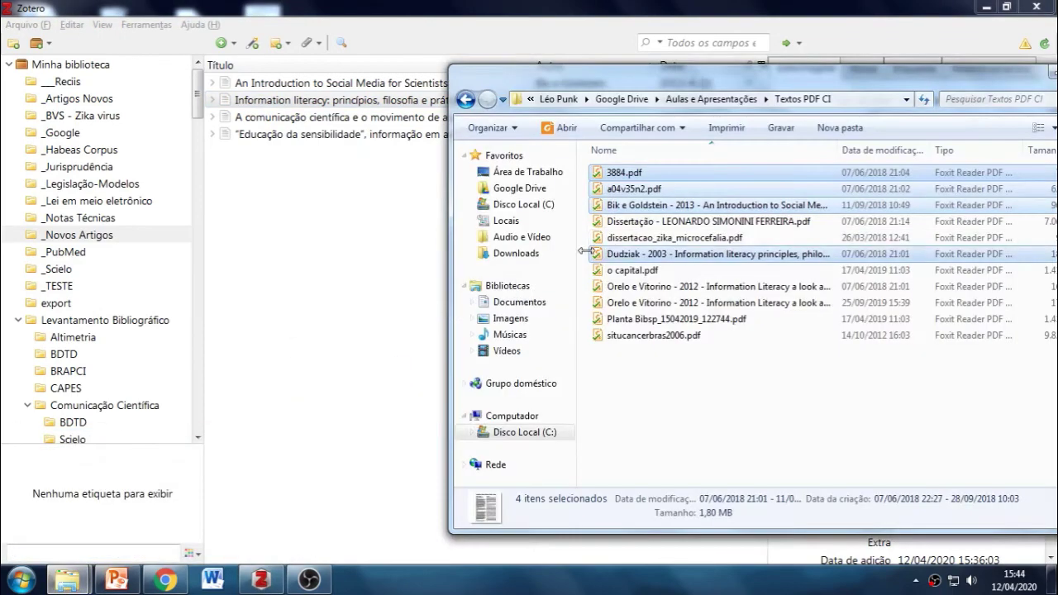
{"action": "left_click", "coordinate": [740, 414]}
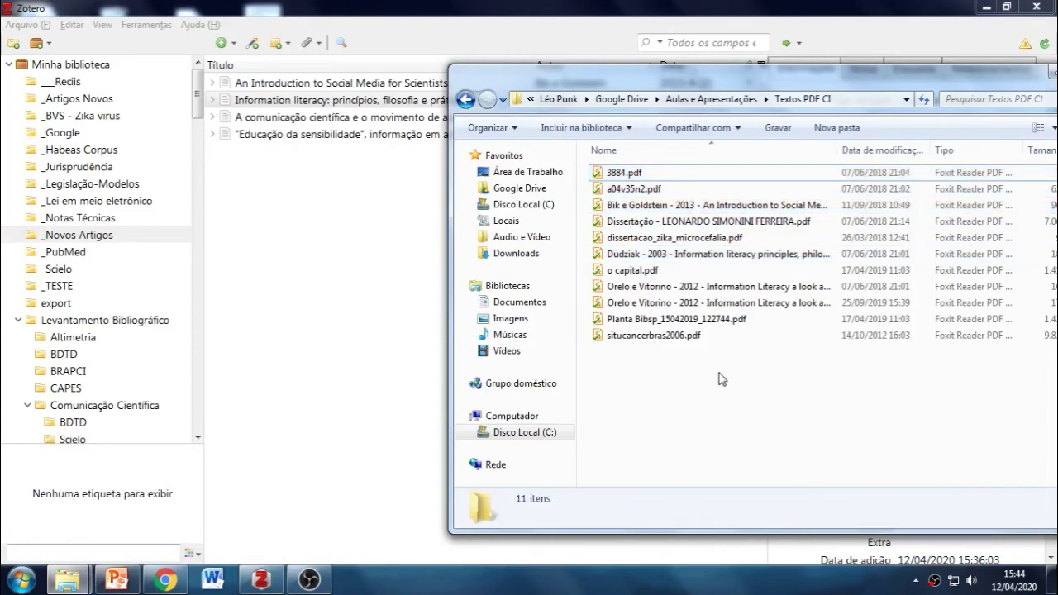
{"action": "left_click", "coordinate": [696, 225]}
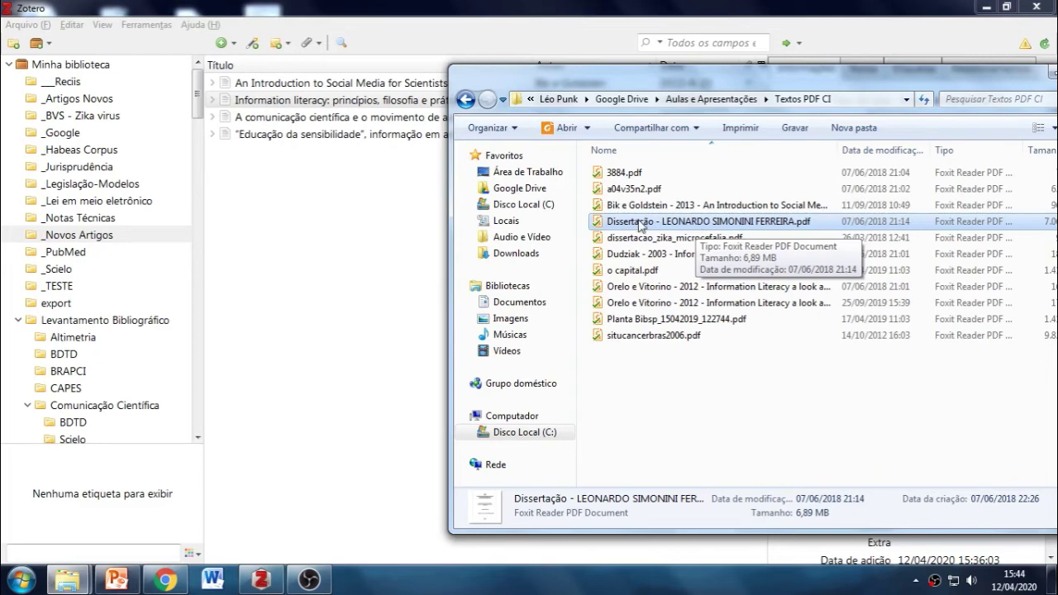
{"action": "left_click_drag", "start_coordinate": [630, 227], "coordinate": [336, 275]}
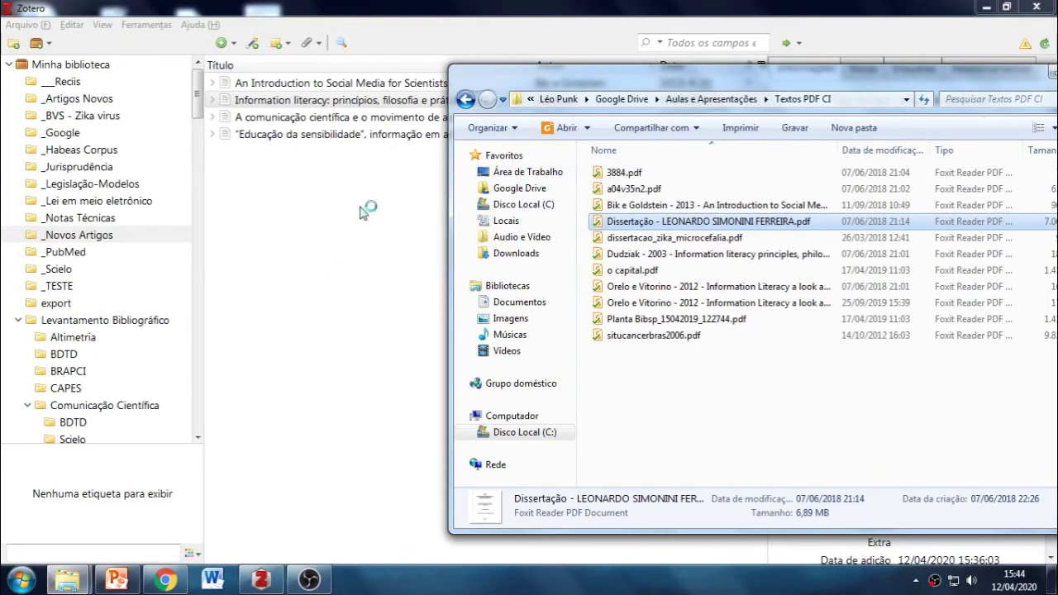
{"action": "left_click", "coordinate": [419, 15]}
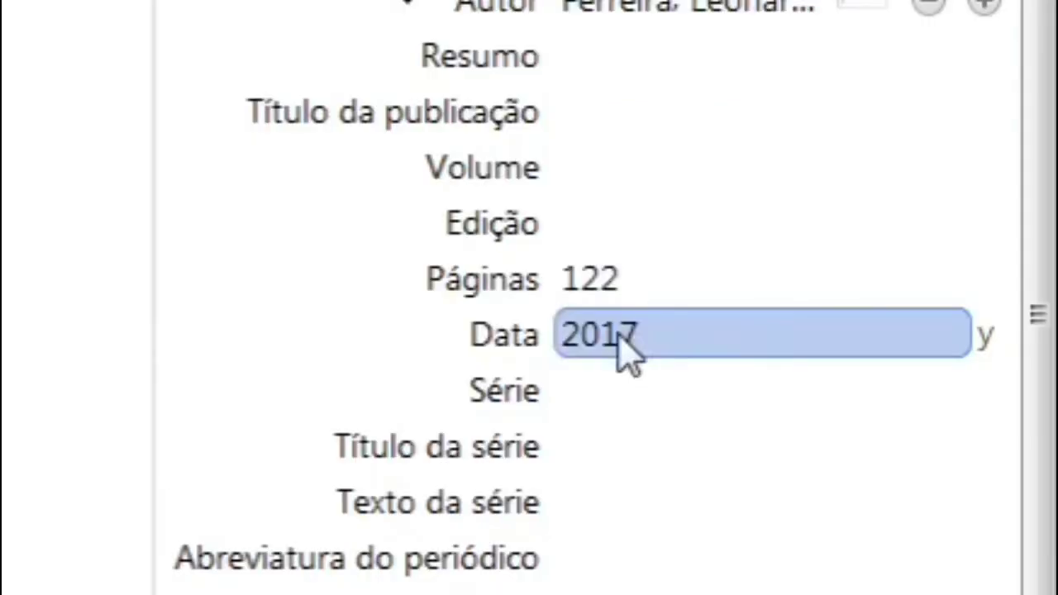
Change the item type of the imported dissertation on the use of Zotero to Tese, accept the field loss, and collapse its entry.
{"action": "mouse_move", "coordinate": [918, 303]}
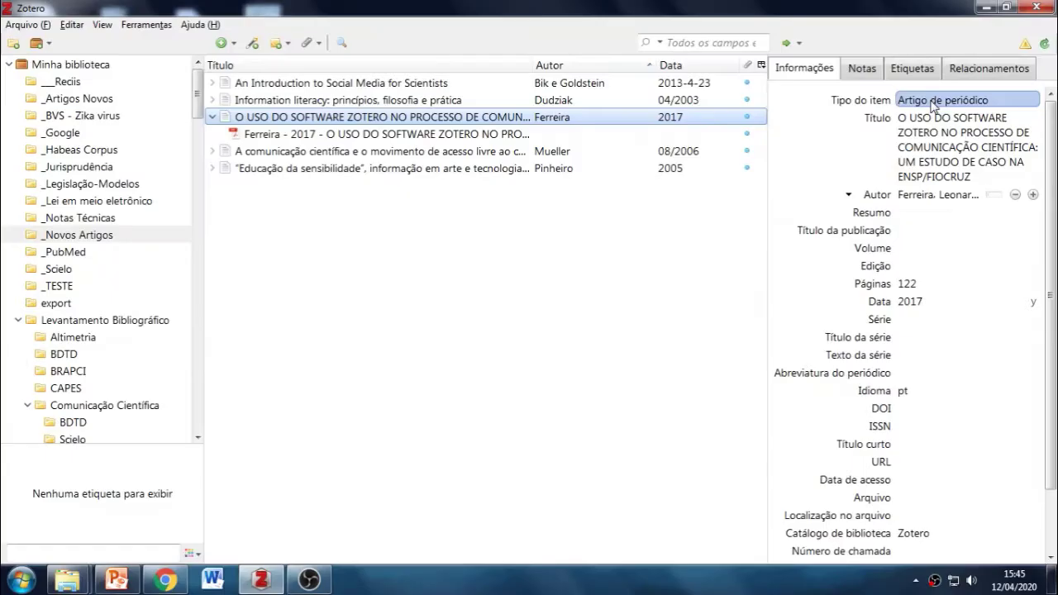
{"action": "left_click", "coordinate": [734, 261]}
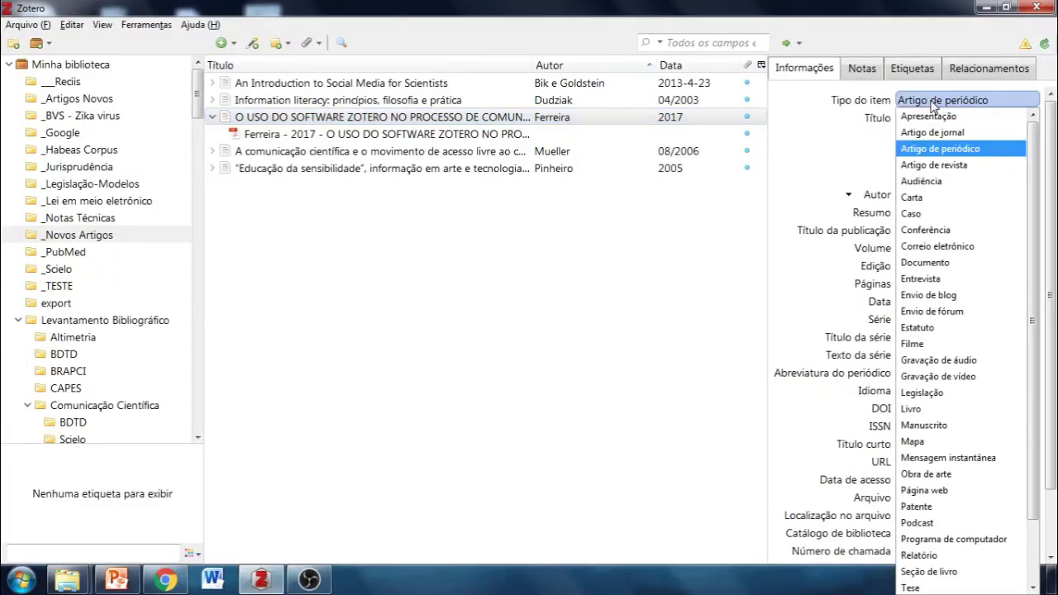
{"action": "left_click", "coordinate": [932, 586]}
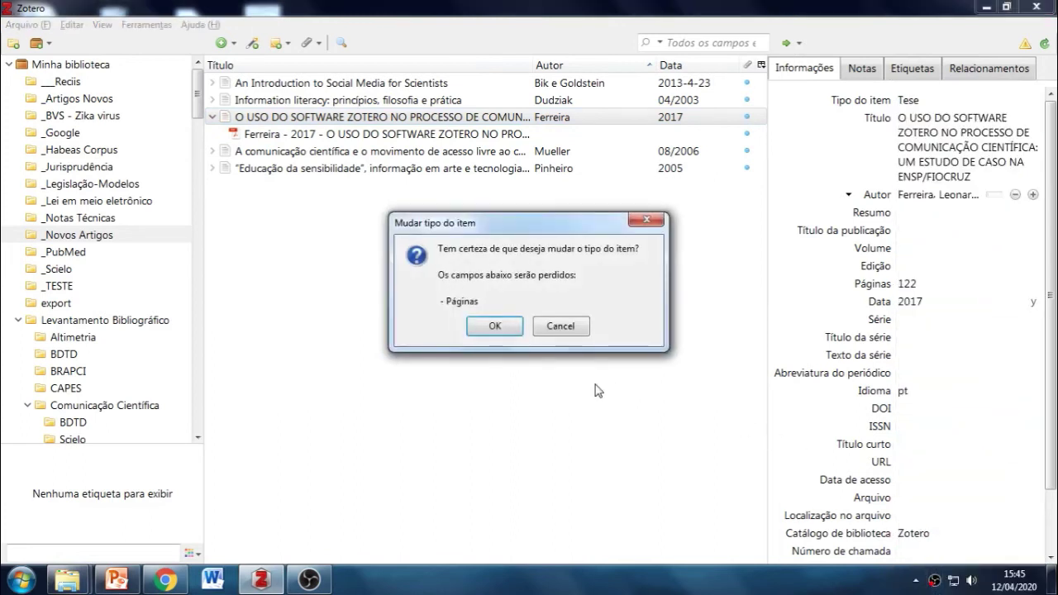
{"action": "left_click", "coordinate": [495, 327]}
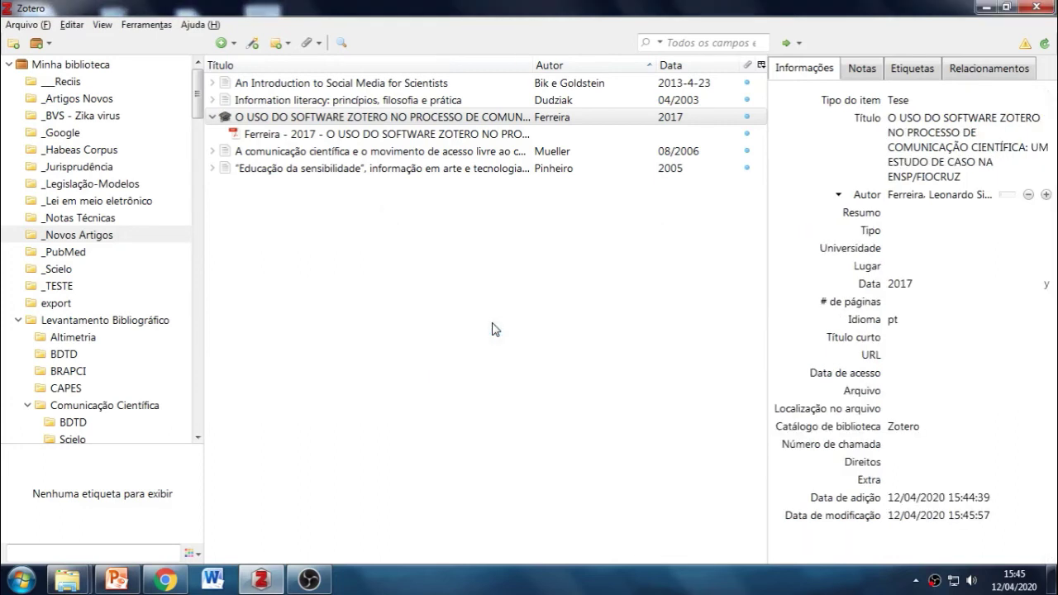
{"action": "left_click", "coordinate": [213, 116]}
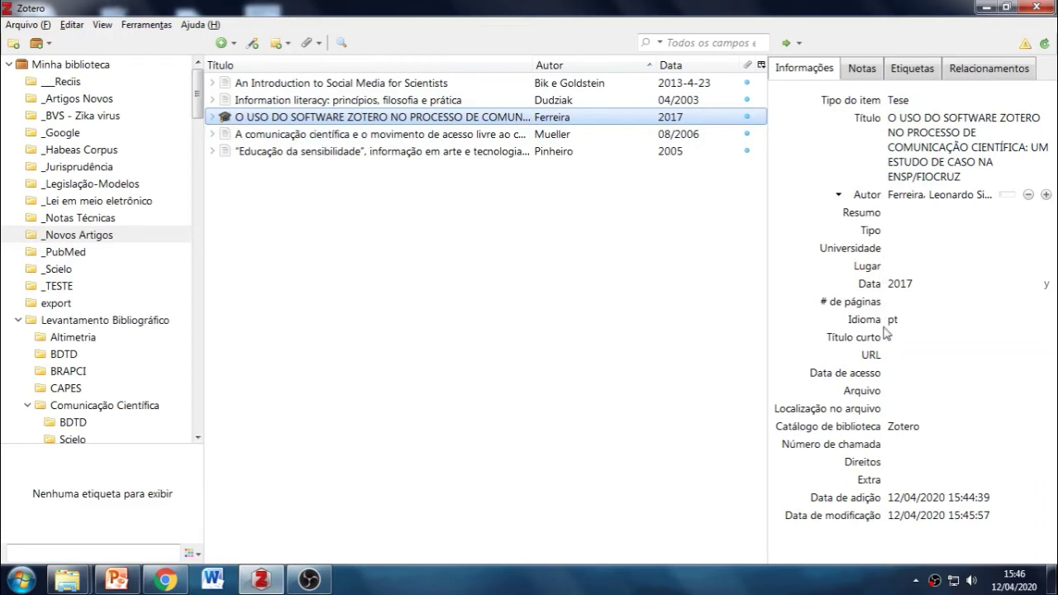
Set the thesis's university to UNIRIO.
{"action": "left_click", "coordinate": [900, 248]}
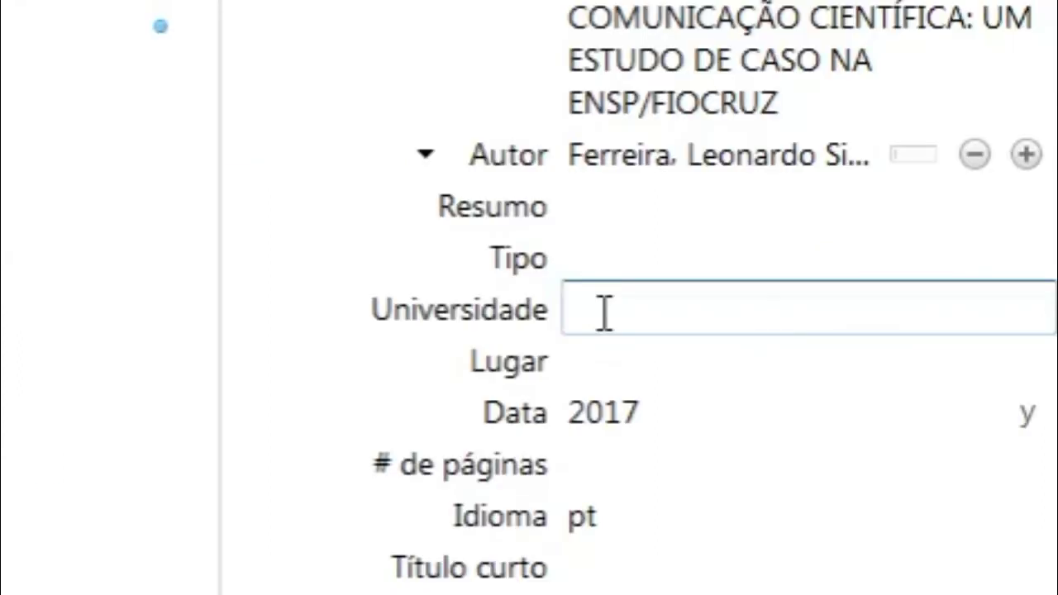
{"action": "type", "text": "UNI"}
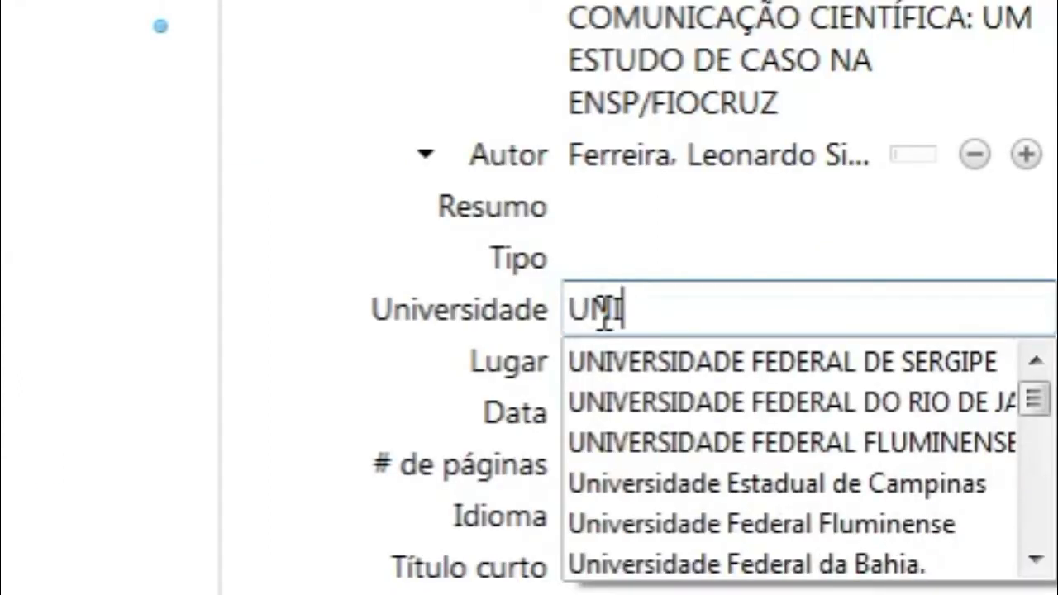
{"action": "type", "text": "RIO"}
{"action": "key", "text": "Return"}
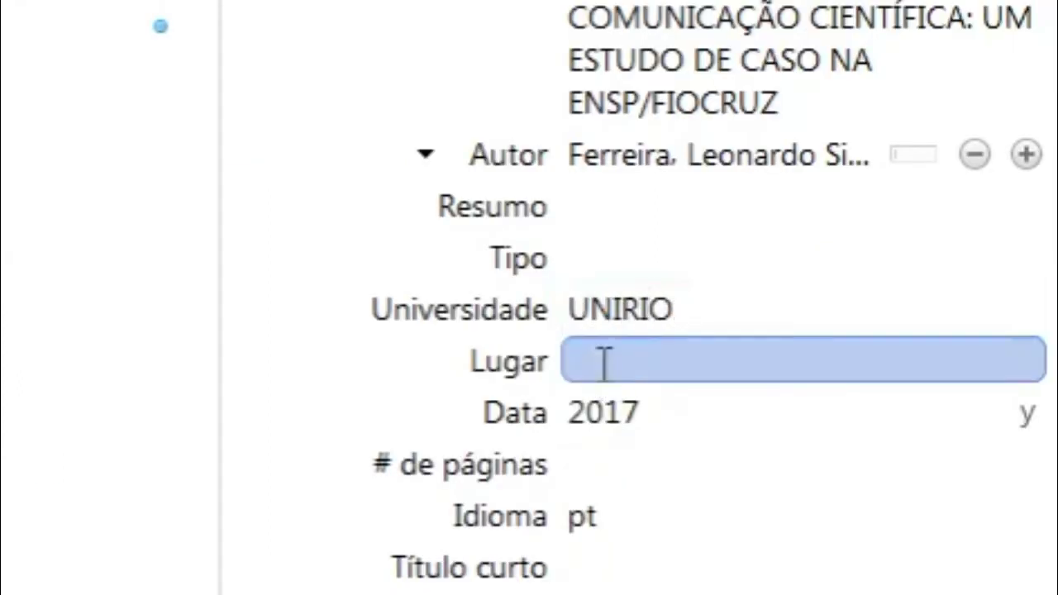
Set the thesis's place to Rio de Janeiro and its number of pages to 122.
{"action": "left_click", "coordinate": [604, 363]}
{"action": "type", "text": "Rio"}
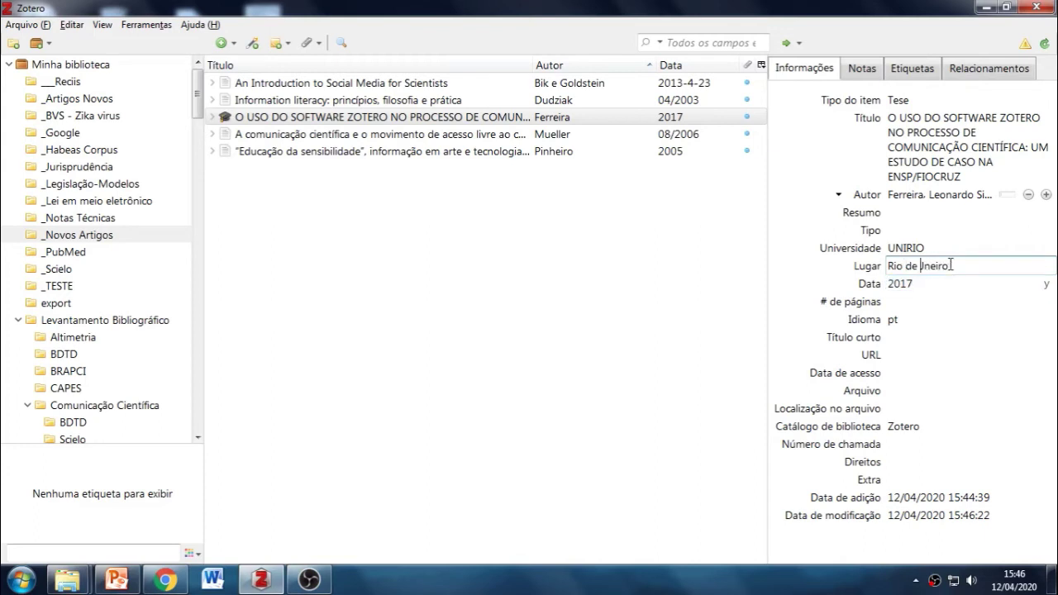
{"action": "type", "text": "a"}
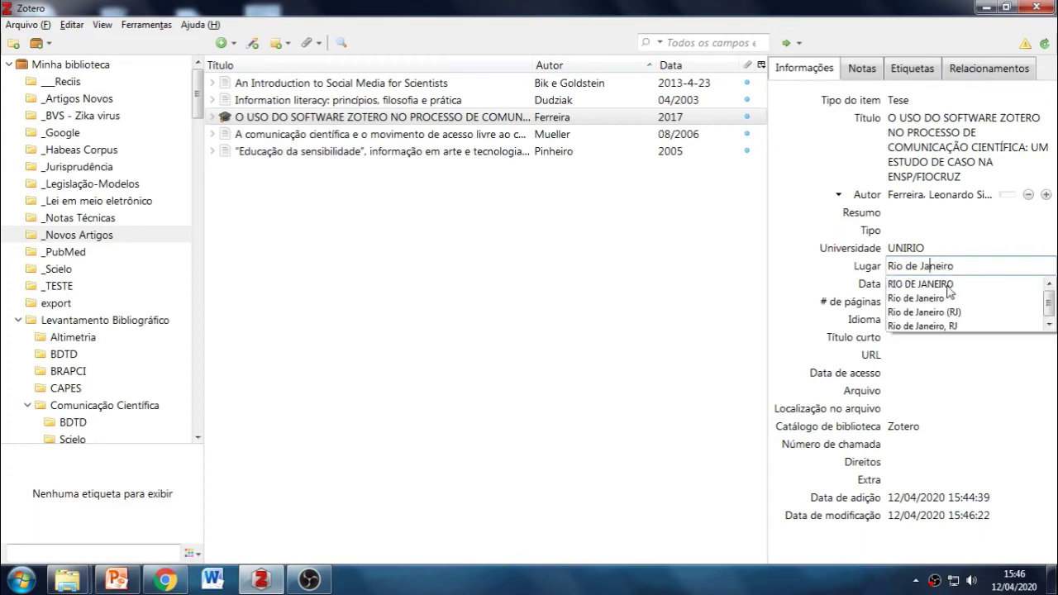
{"action": "left_click", "coordinate": [942, 297]}
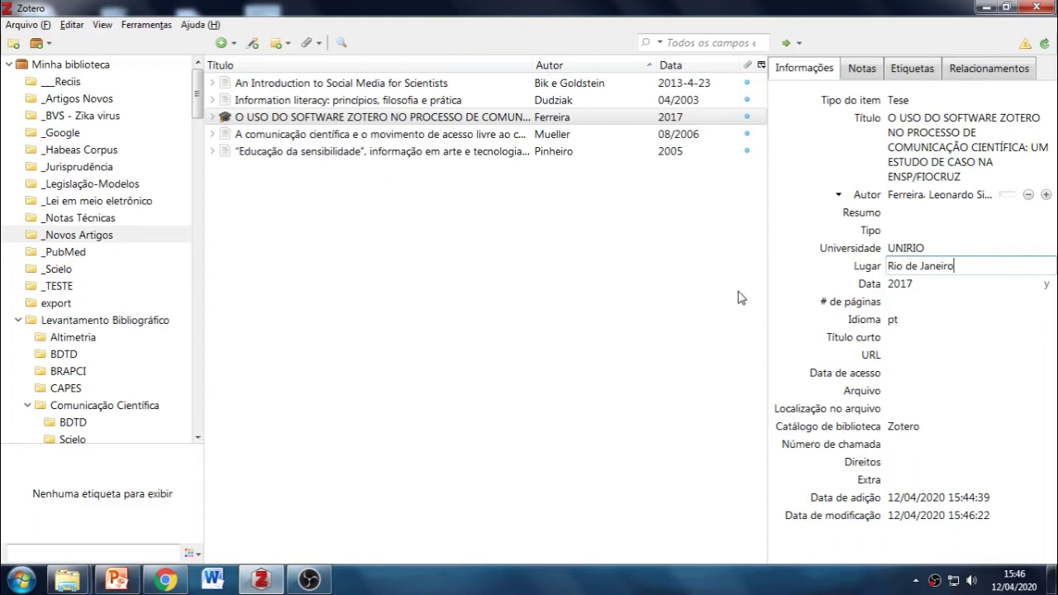
{"action": "left_click", "coordinate": [893, 303]}
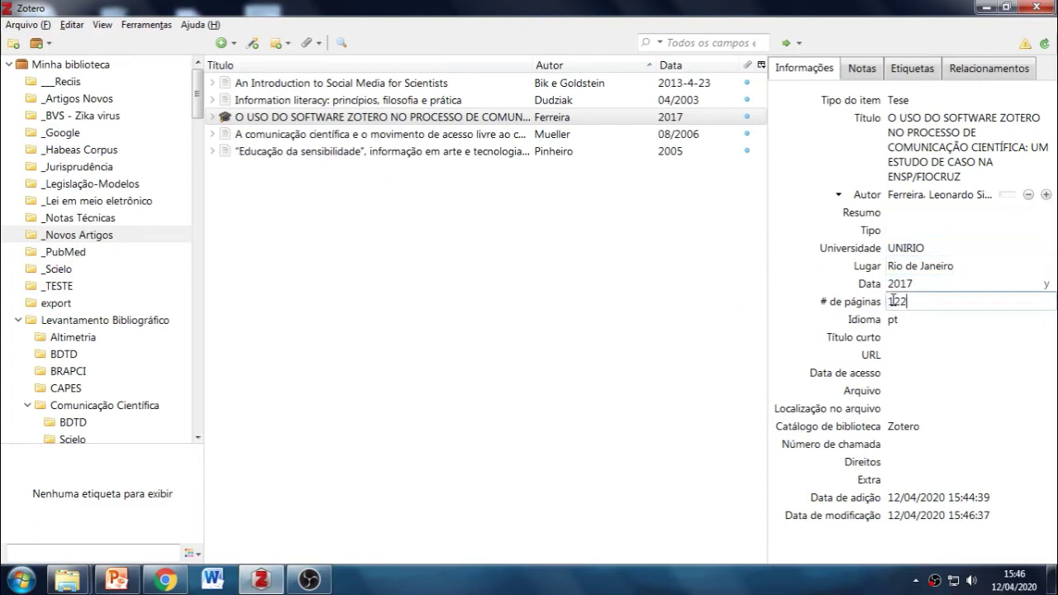
{"action": "left_click", "coordinate": [632, 329]}
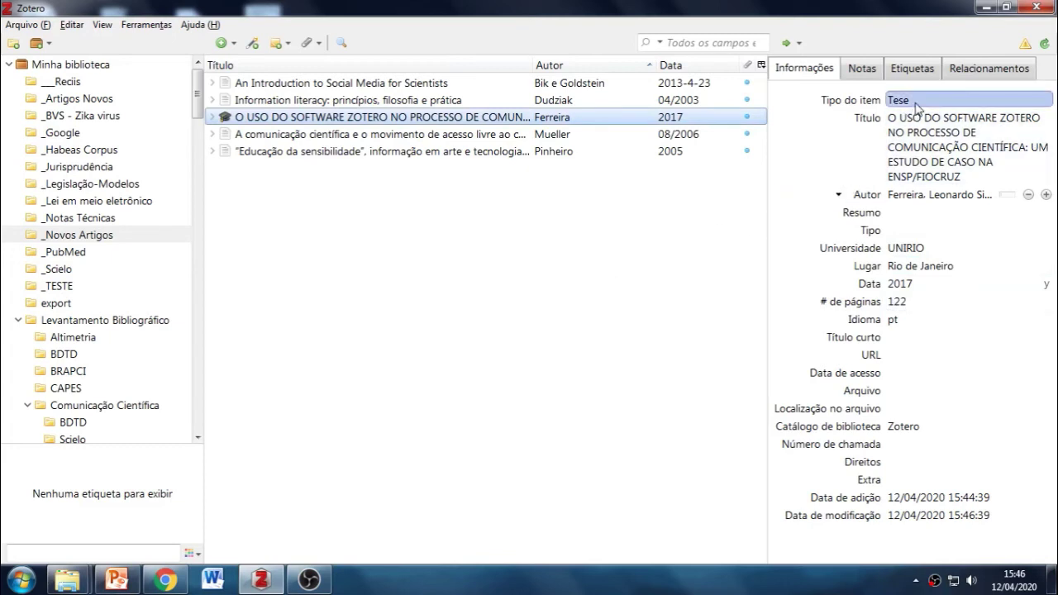
{"action": "left_click", "coordinate": [907, 196]}
{"action": "key", "text": "Escape"}
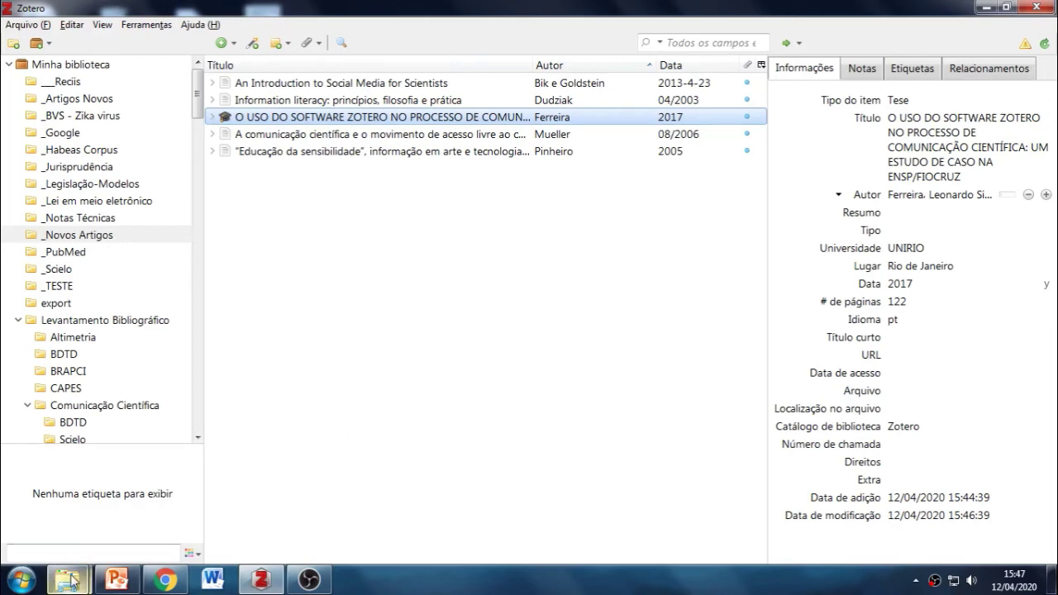
Switch to the Textos PDF CI folder and import o capital.pdf into Zotero's _Novos Artigos collection.
{"action": "mouse_move", "coordinate": [71, 580]}
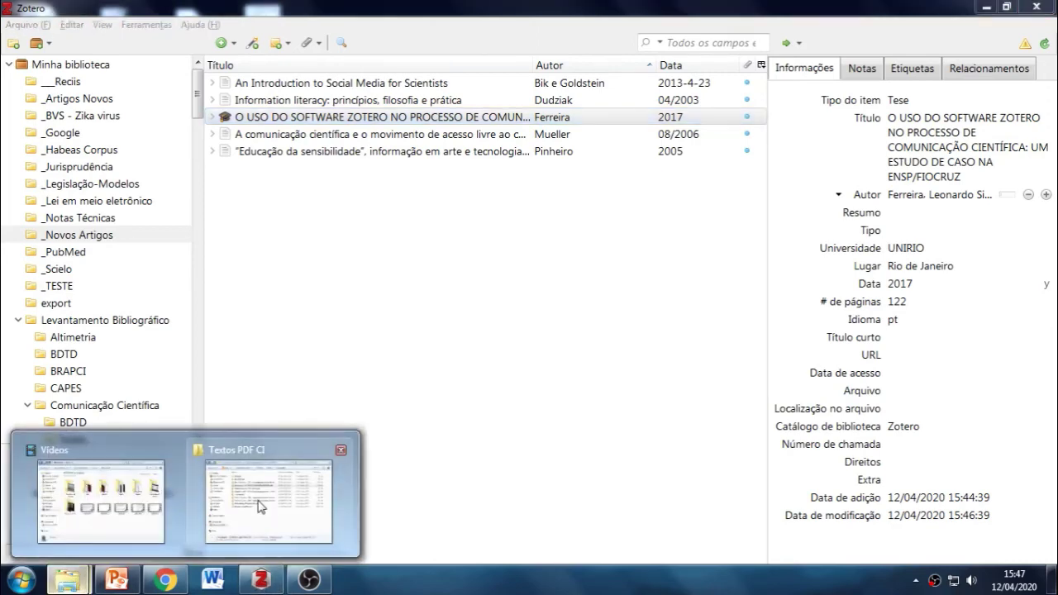
{"action": "left_click", "coordinate": [260, 502]}
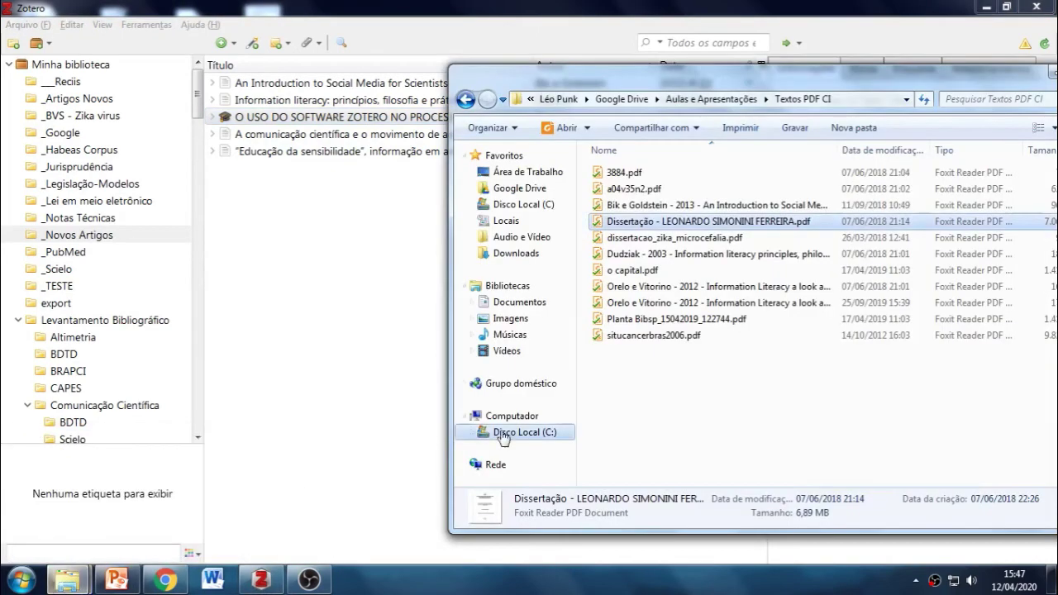
{"action": "left_click", "coordinate": [678, 271]}
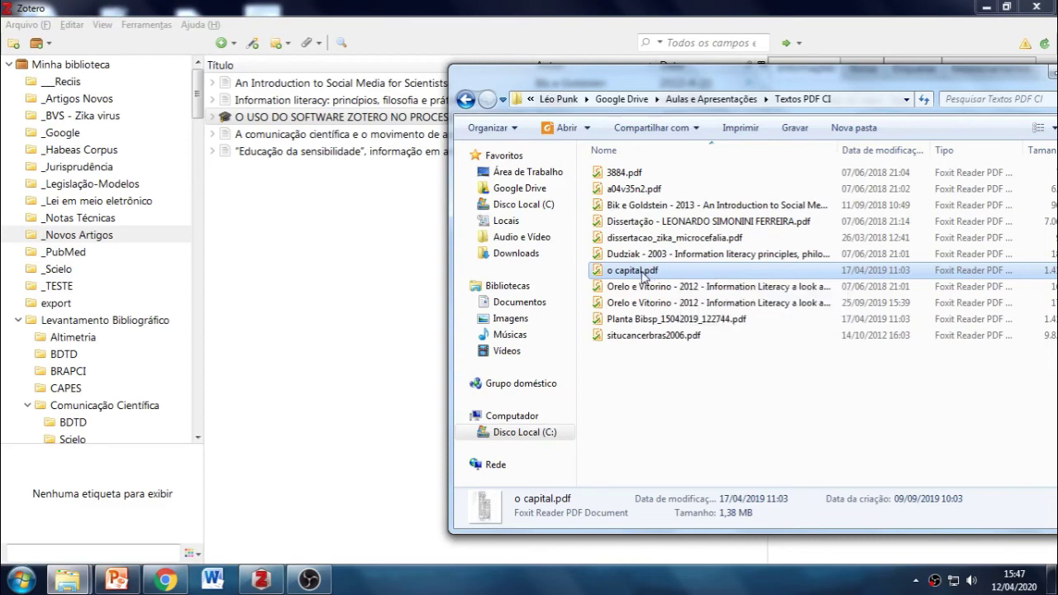
{"action": "left_click_drag", "start_coordinate": [643, 276], "coordinate": [358, 299]}
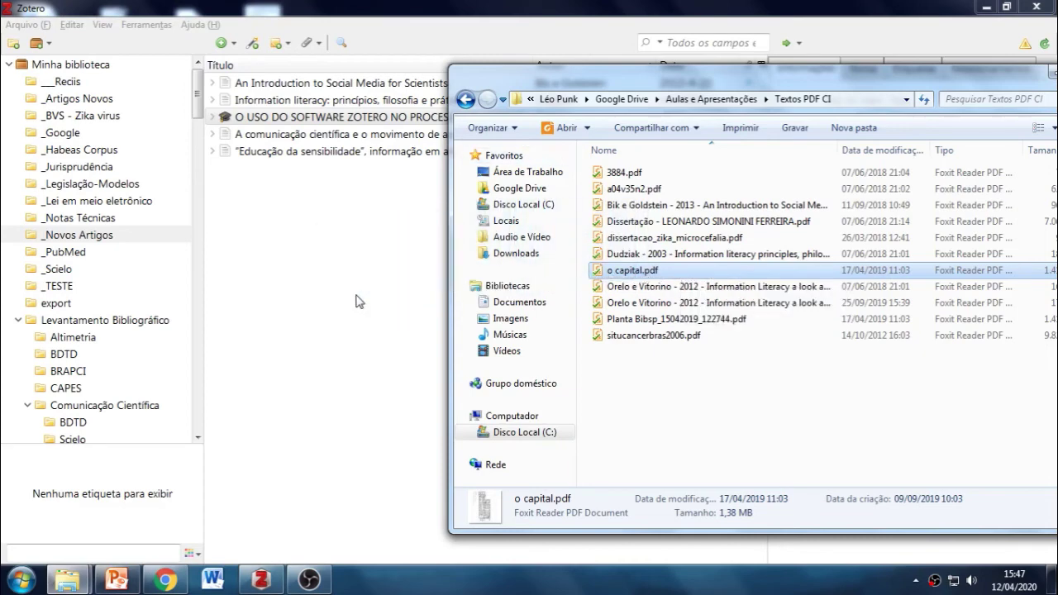
{"action": "left_click", "coordinate": [484, 14]}
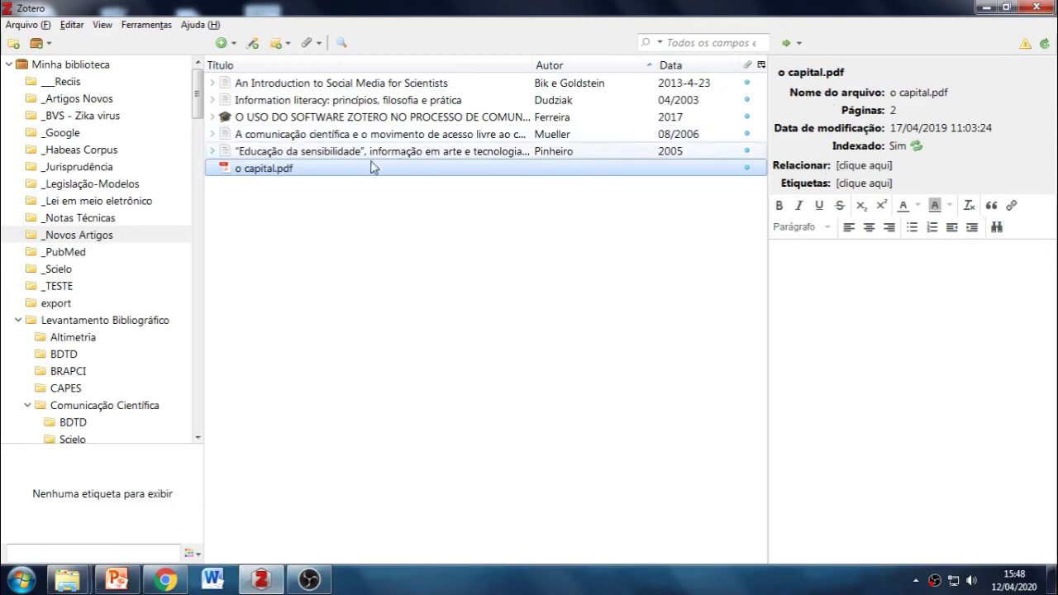
Examine how the PDFs are nested under "An Introduction to Social Media for Scientists" and "Information literacy: princípios, filosofia e prática".
{"action": "right_click", "coordinate": [286, 171]}
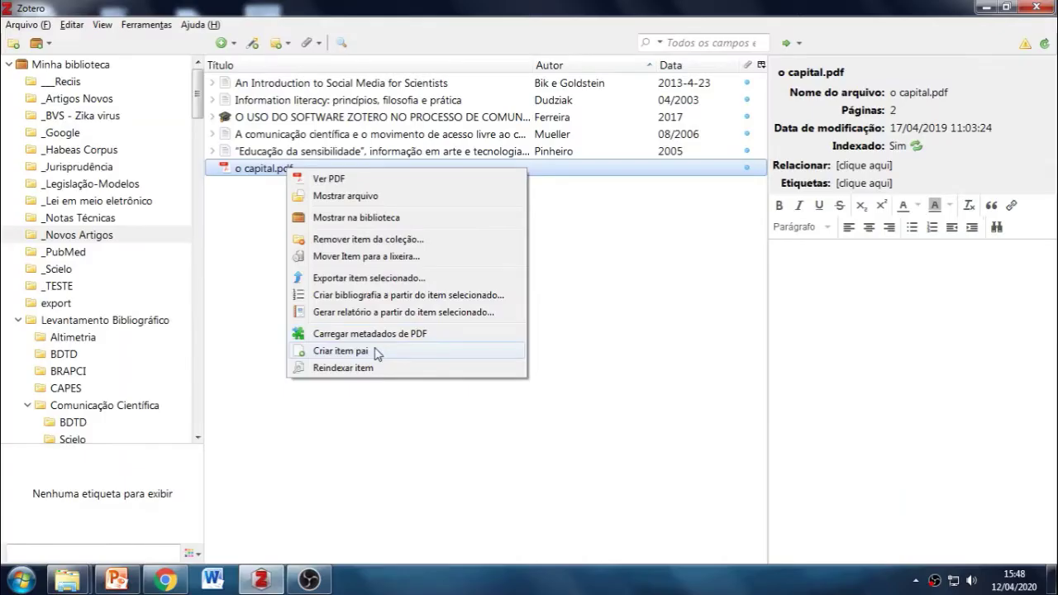
{"action": "left_click", "coordinate": [253, 273]}
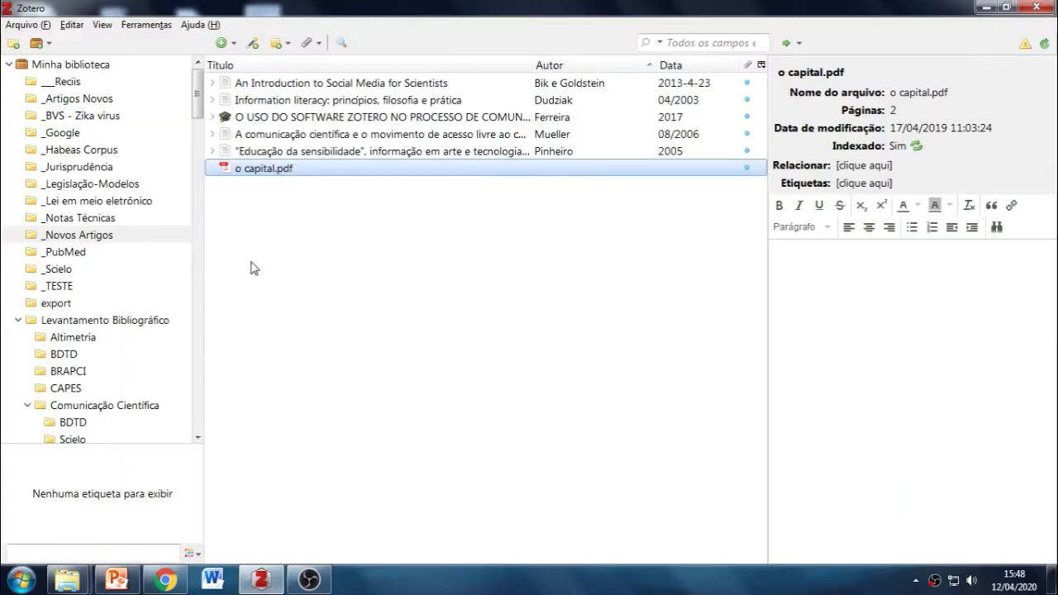
{"action": "left_click", "coordinate": [214, 84]}
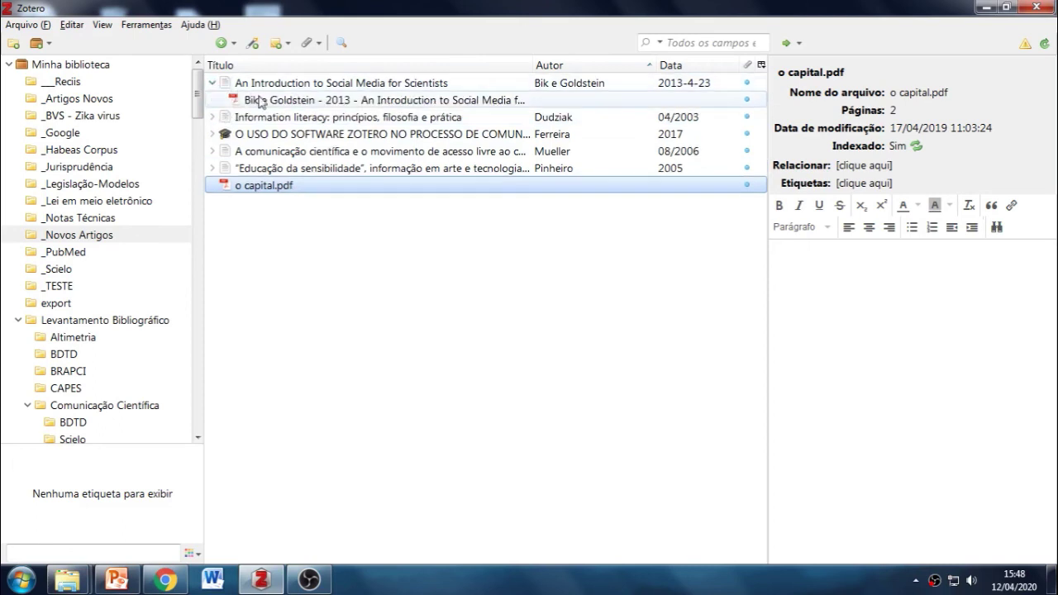
{"action": "left_click", "coordinate": [215, 85]}
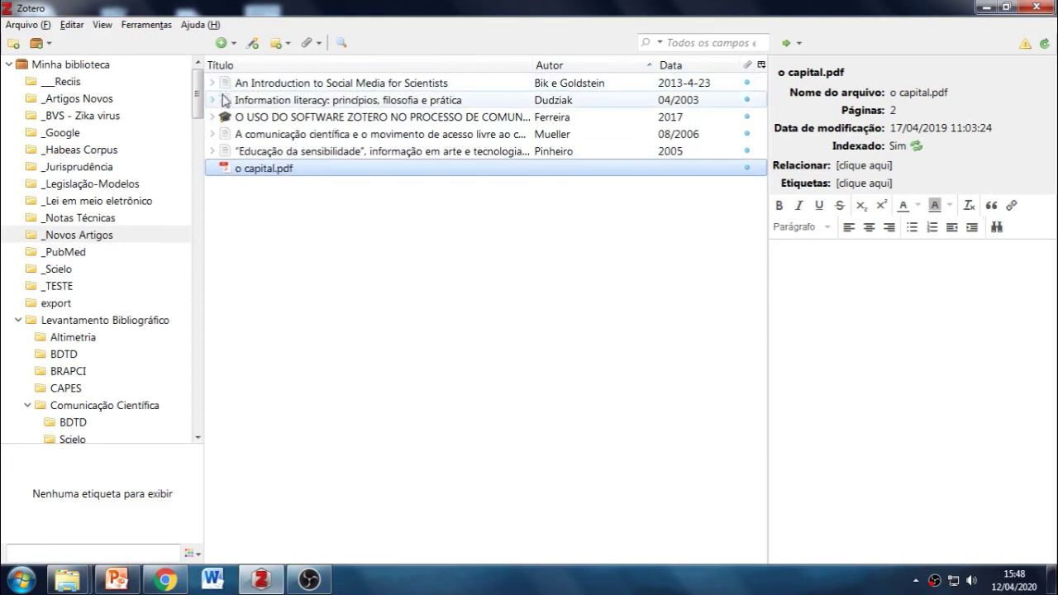
{"action": "left_click", "coordinate": [213, 100]}
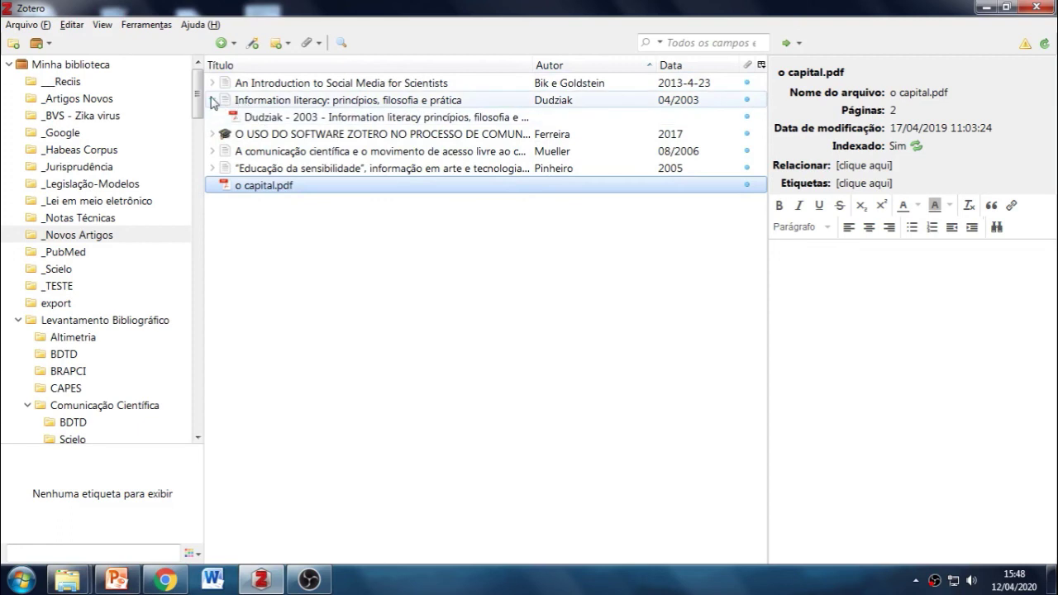
{"action": "left_click", "coordinate": [213, 100]}
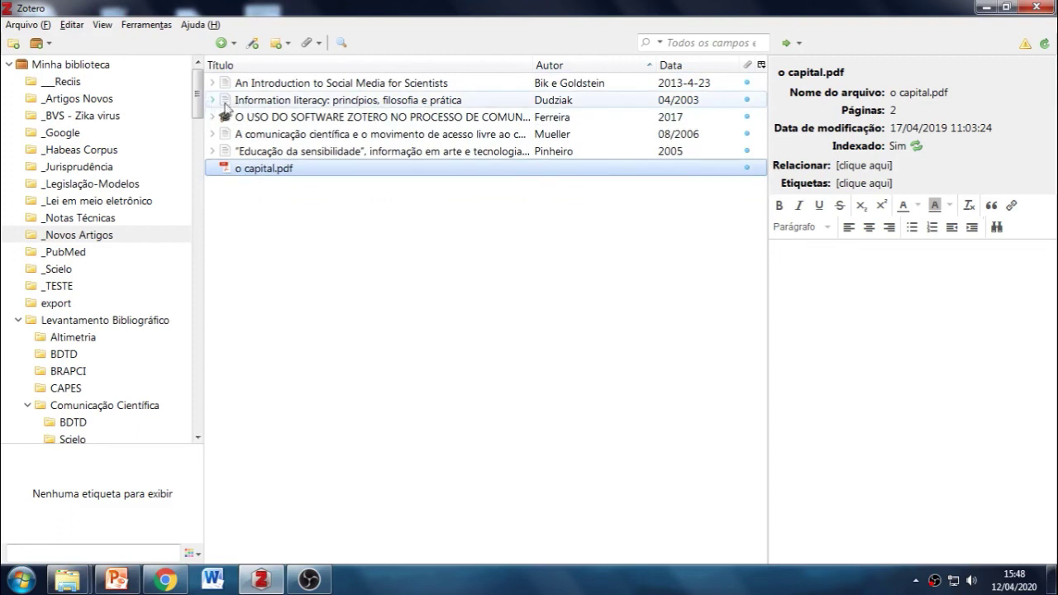
Create a parent item for o capital.pdf, check the PDF nested under it, and collapse the entry.
{"action": "right_click", "coordinate": [295, 172]}
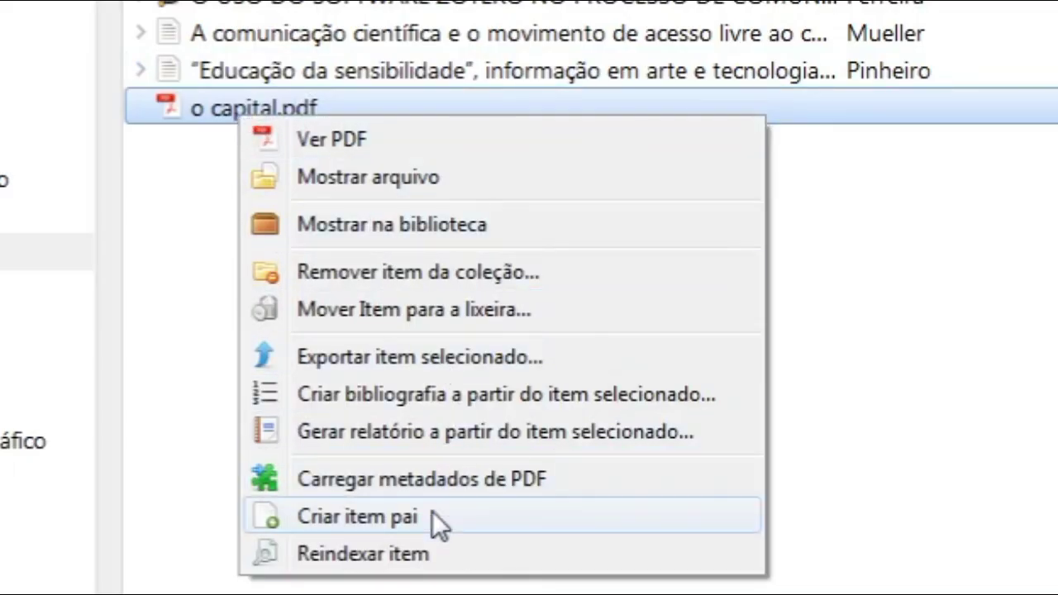
{"action": "left_click", "coordinate": [432, 511]}
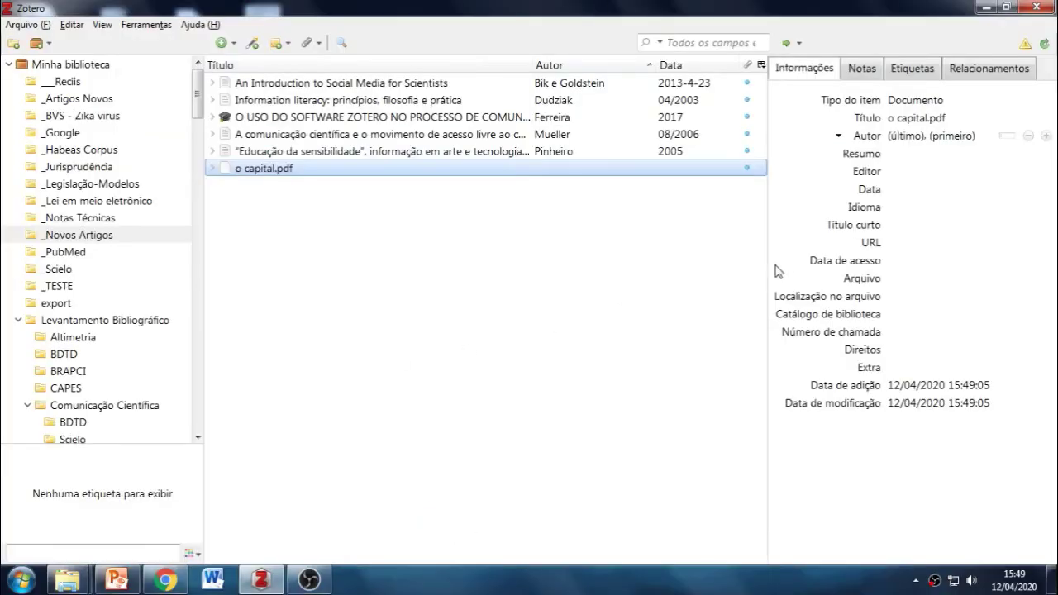
{"action": "left_click", "coordinate": [214, 167]}
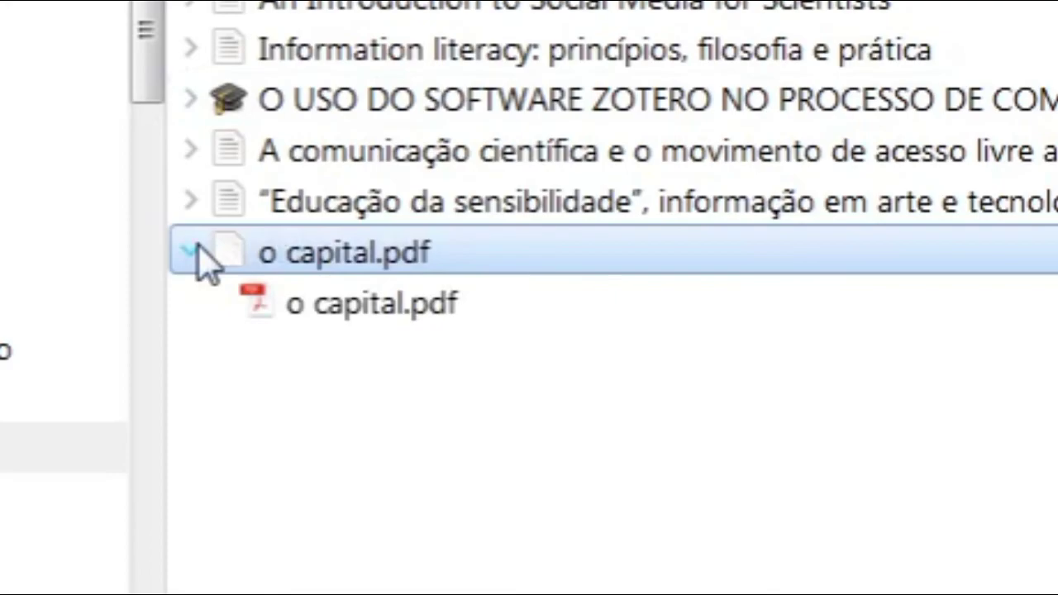
{"action": "left_click", "coordinate": [193, 253]}
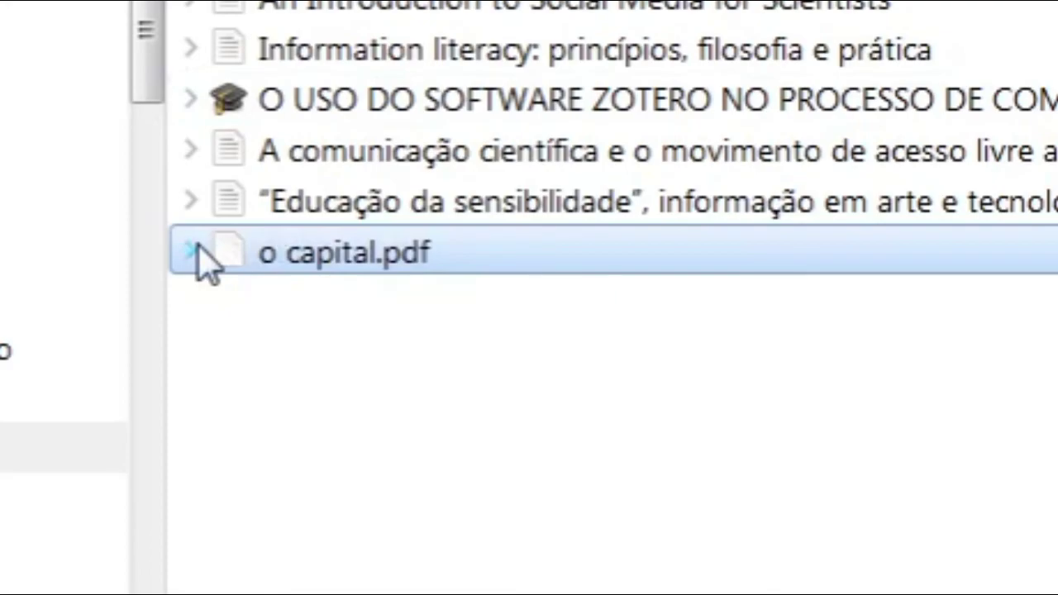
{"action": "left_click", "coordinate": [195, 251]}
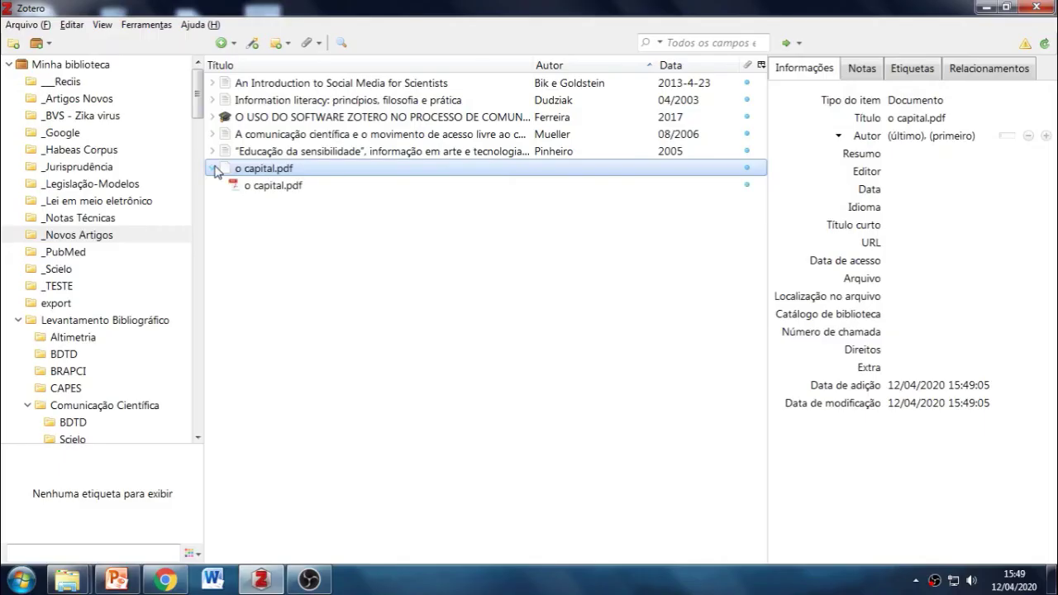
{"action": "left_click", "coordinate": [216, 169]}
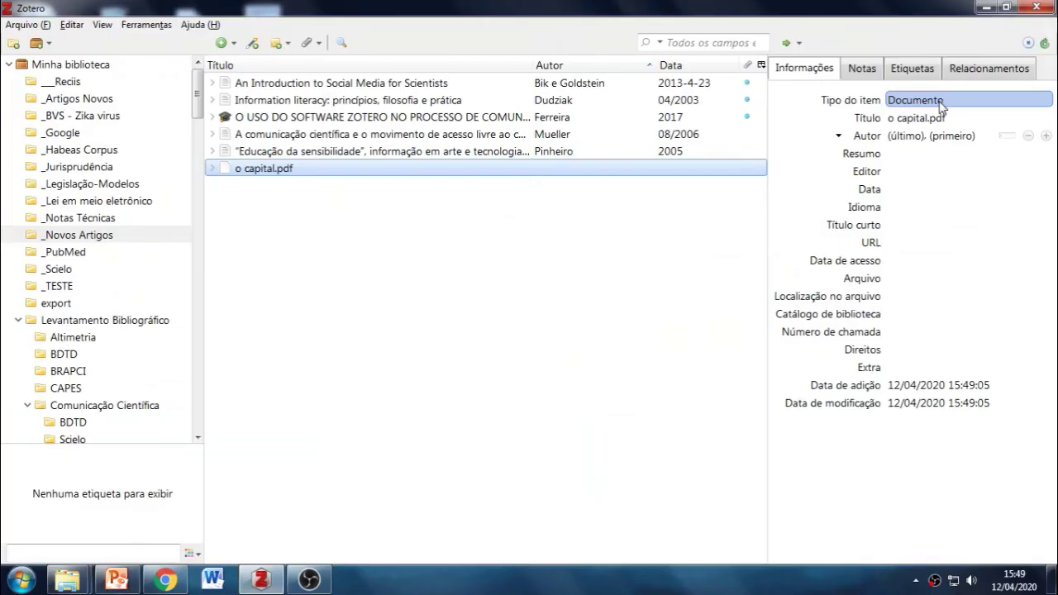
Change the item type of the o capital.pdf parent item to Livro.
{"action": "left_click", "coordinate": [940, 102]}
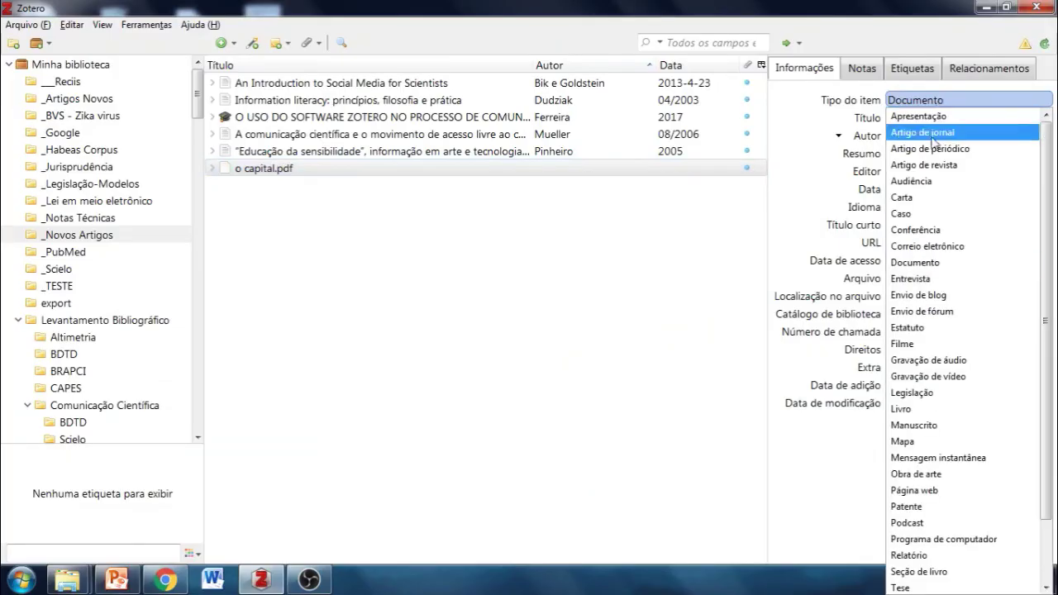
{"action": "left_click", "coordinate": [926, 410]}
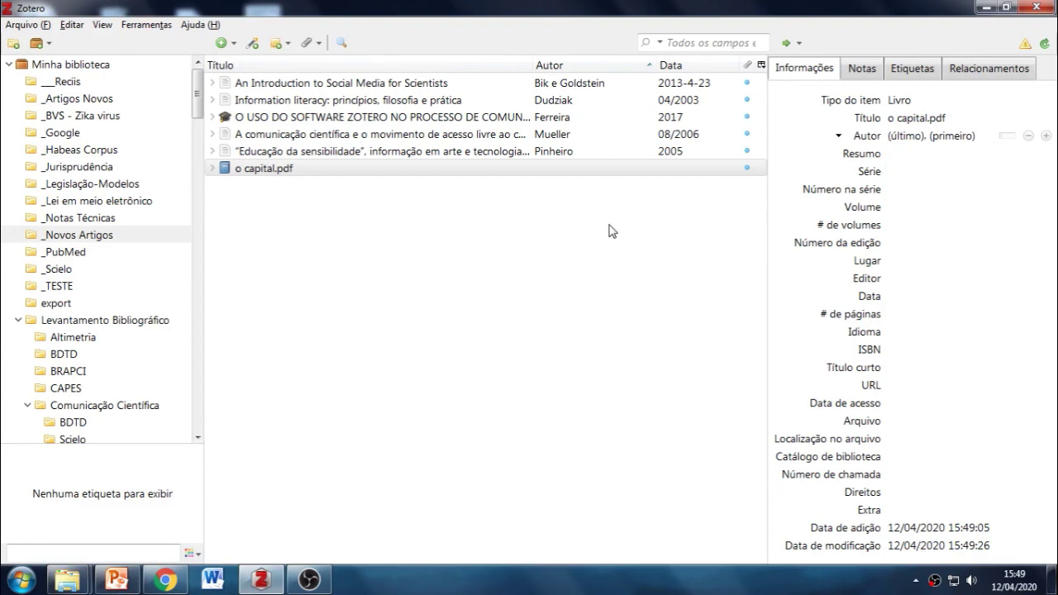
{"action": "left_click", "coordinate": [601, 267]}
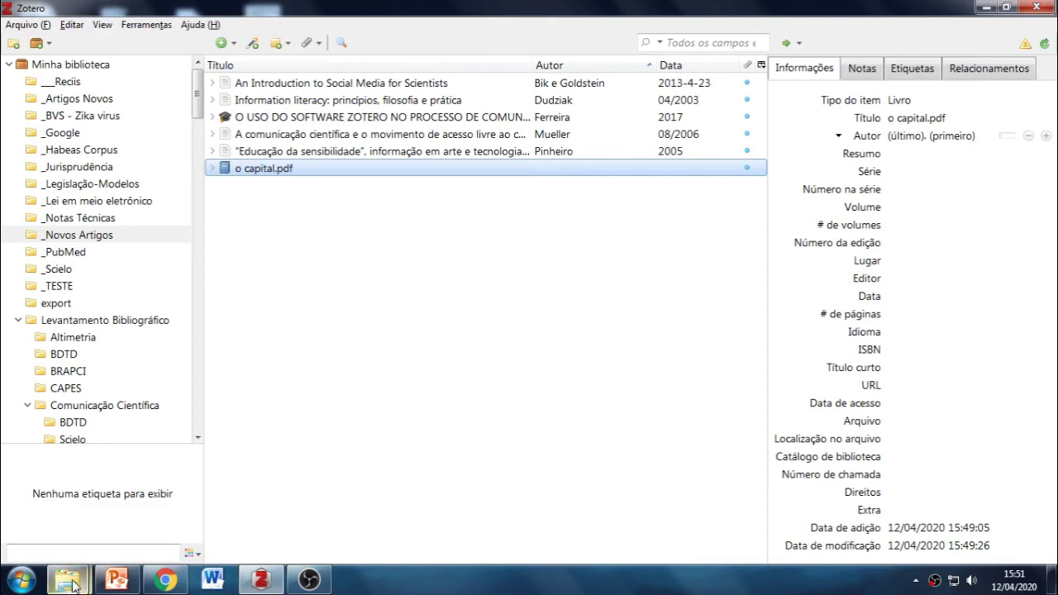
Switch to the Textos PDF CI folder and import situcancerbras2006.pdf into Zotero's _Novos Artigos collection.
{"action": "mouse_move", "coordinate": [74, 585]}
{"action": "left_click", "coordinate": [247, 523]}
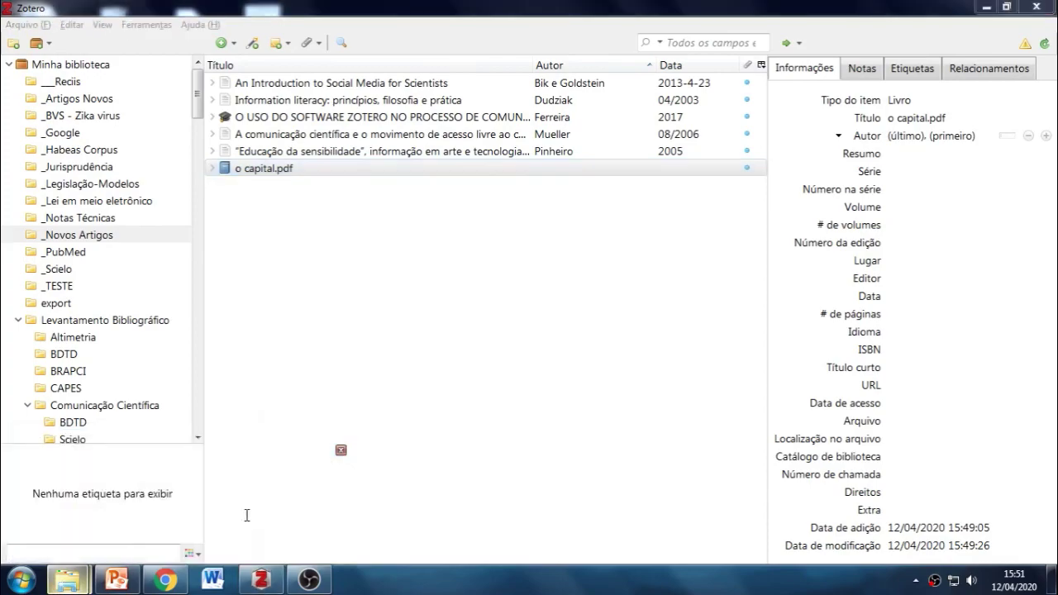
{"action": "left_click", "coordinate": [618, 337]}
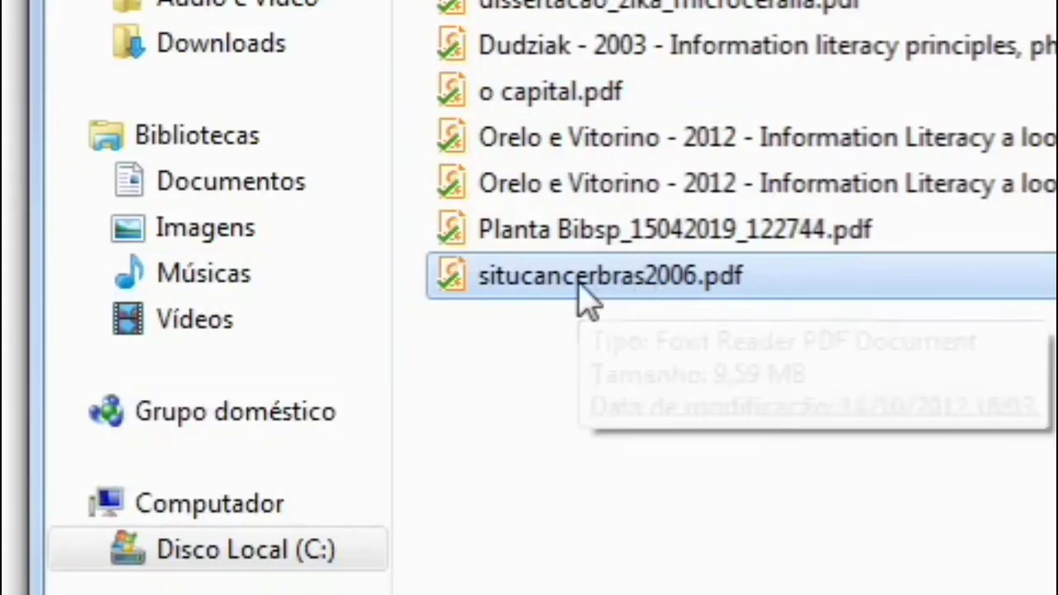
{"action": "left_click_drag", "start_coordinate": [569, 298], "coordinate": [0, 245]}
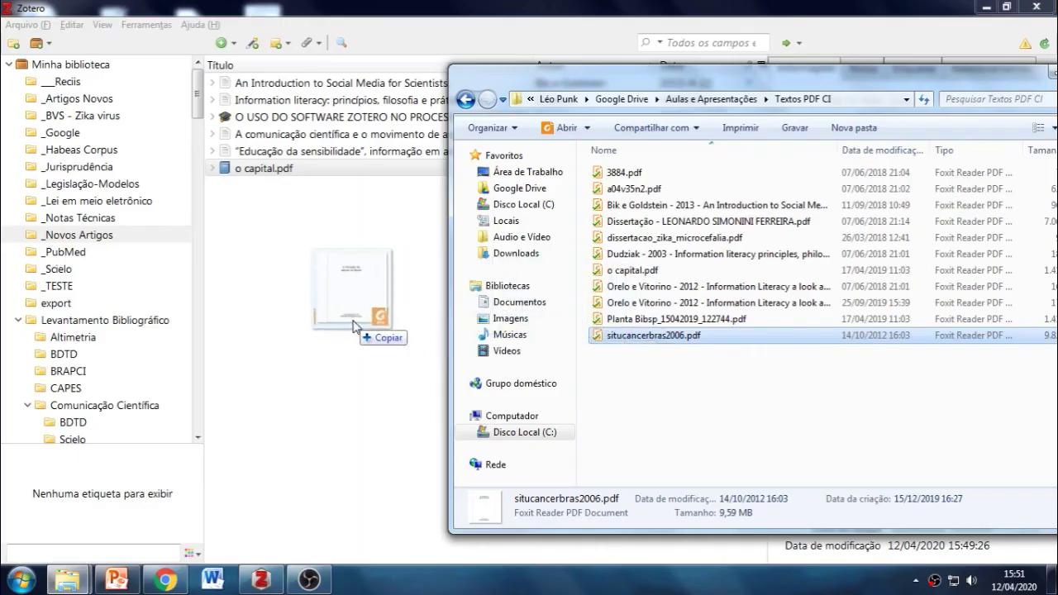
{"action": "left_click_drag", "start_coordinate": [353, 325], "coordinate": [340, 325]}
{"action": "left_click", "coordinate": [418, 13]}
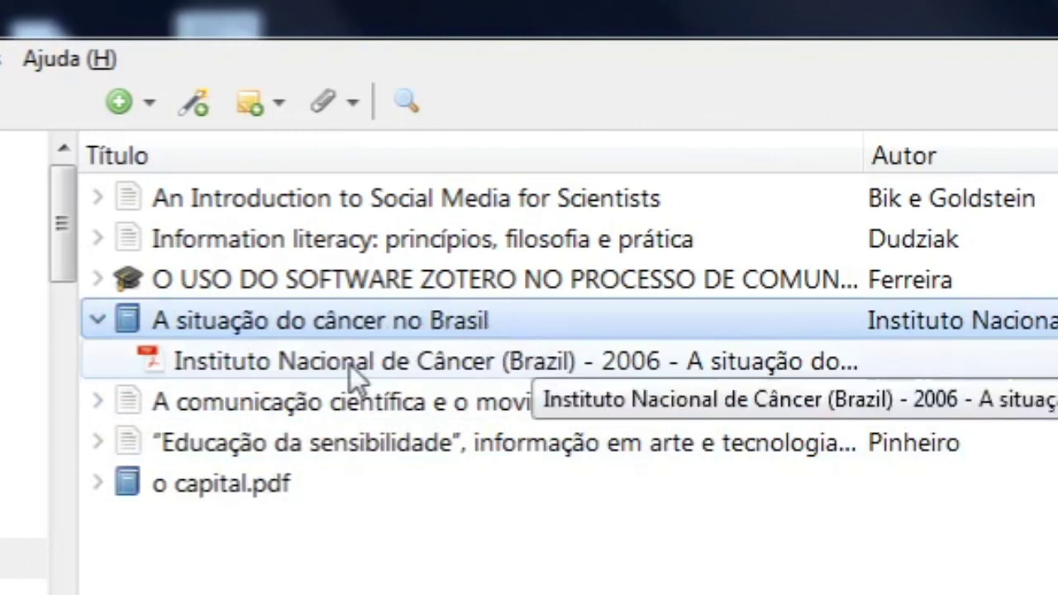
Review the attachment and metadata of "A situação do câncer no Brasil", and the metadata of the social media, information literacy and scientific communication articles.
{"action": "left_click", "coordinate": [103, 317]}
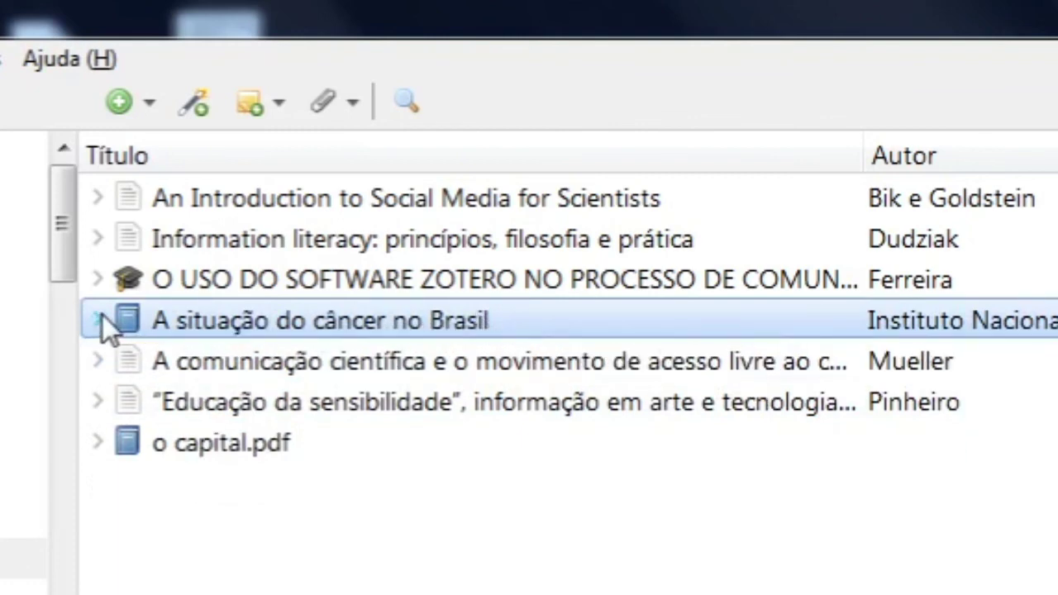
{"action": "left_click", "coordinate": [103, 318]}
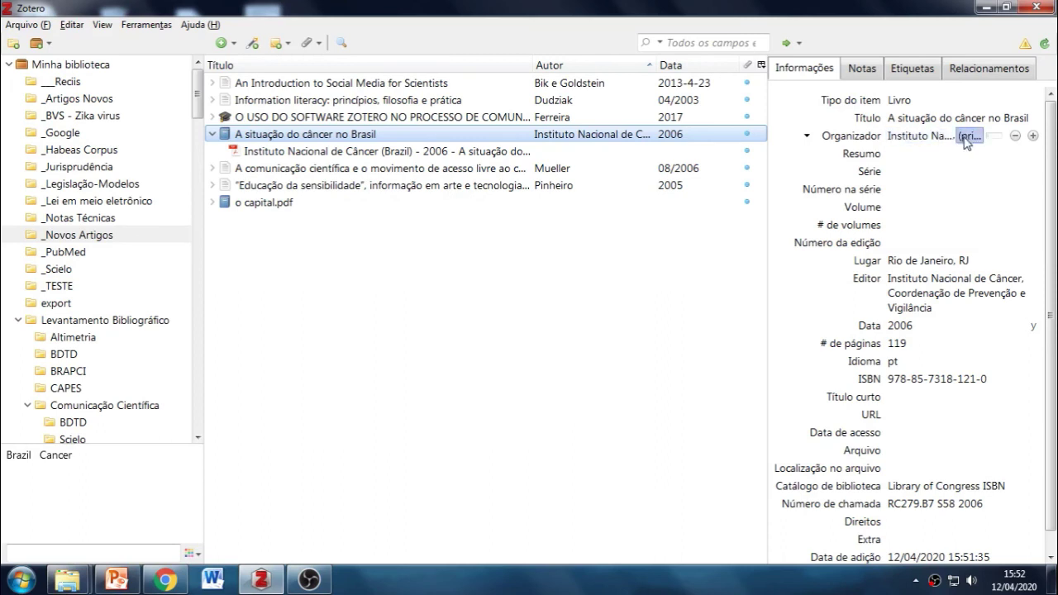
{"action": "left_click", "coordinate": [213, 134]}
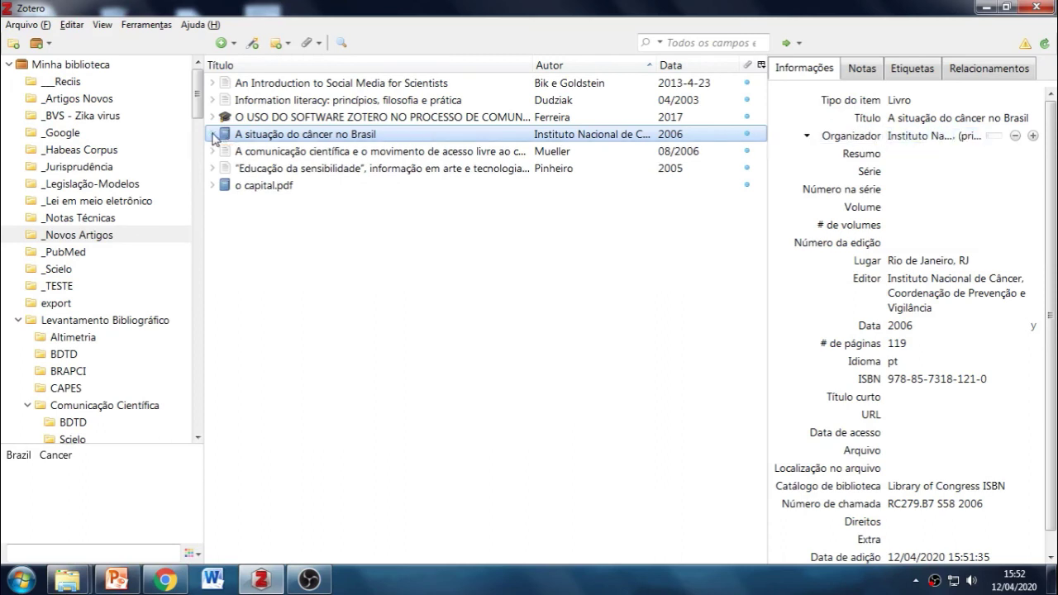
{"action": "left_click", "coordinate": [364, 86]}
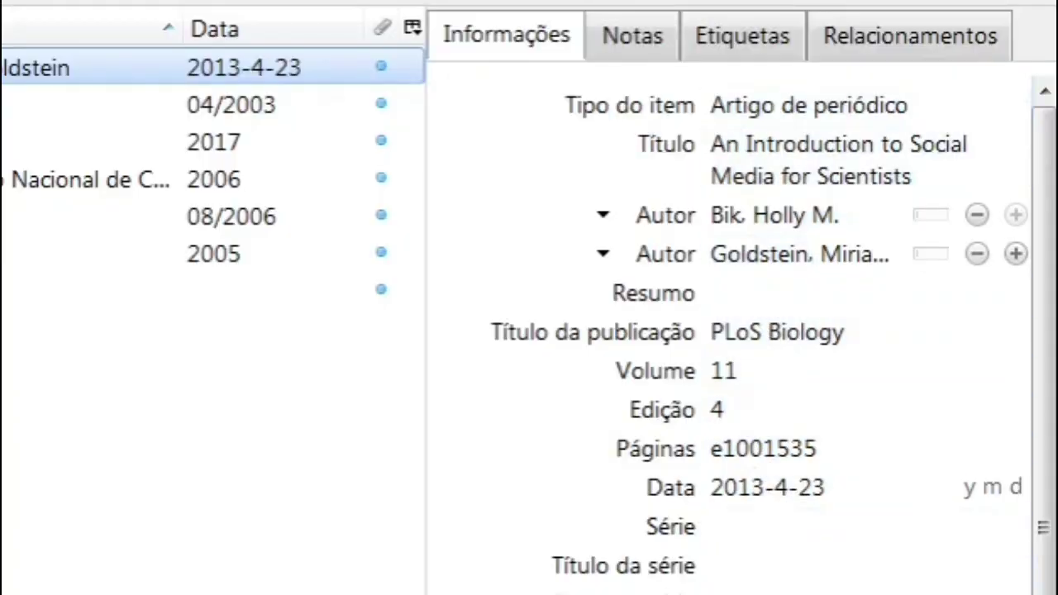
{"action": "left_click", "coordinate": [289, 104]}
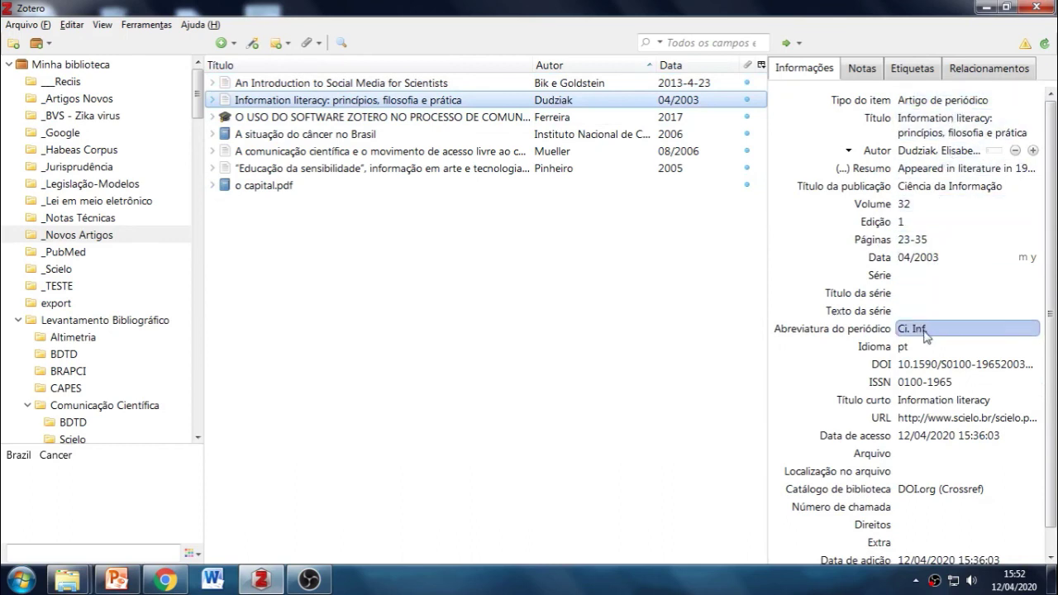
{"action": "left_click", "coordinate": [646, 151]}
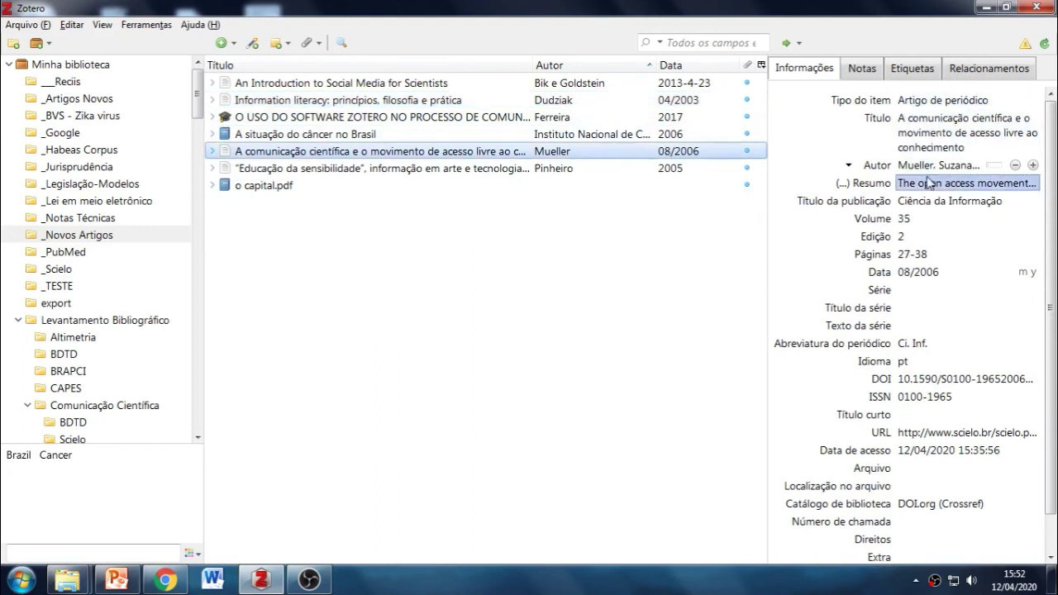